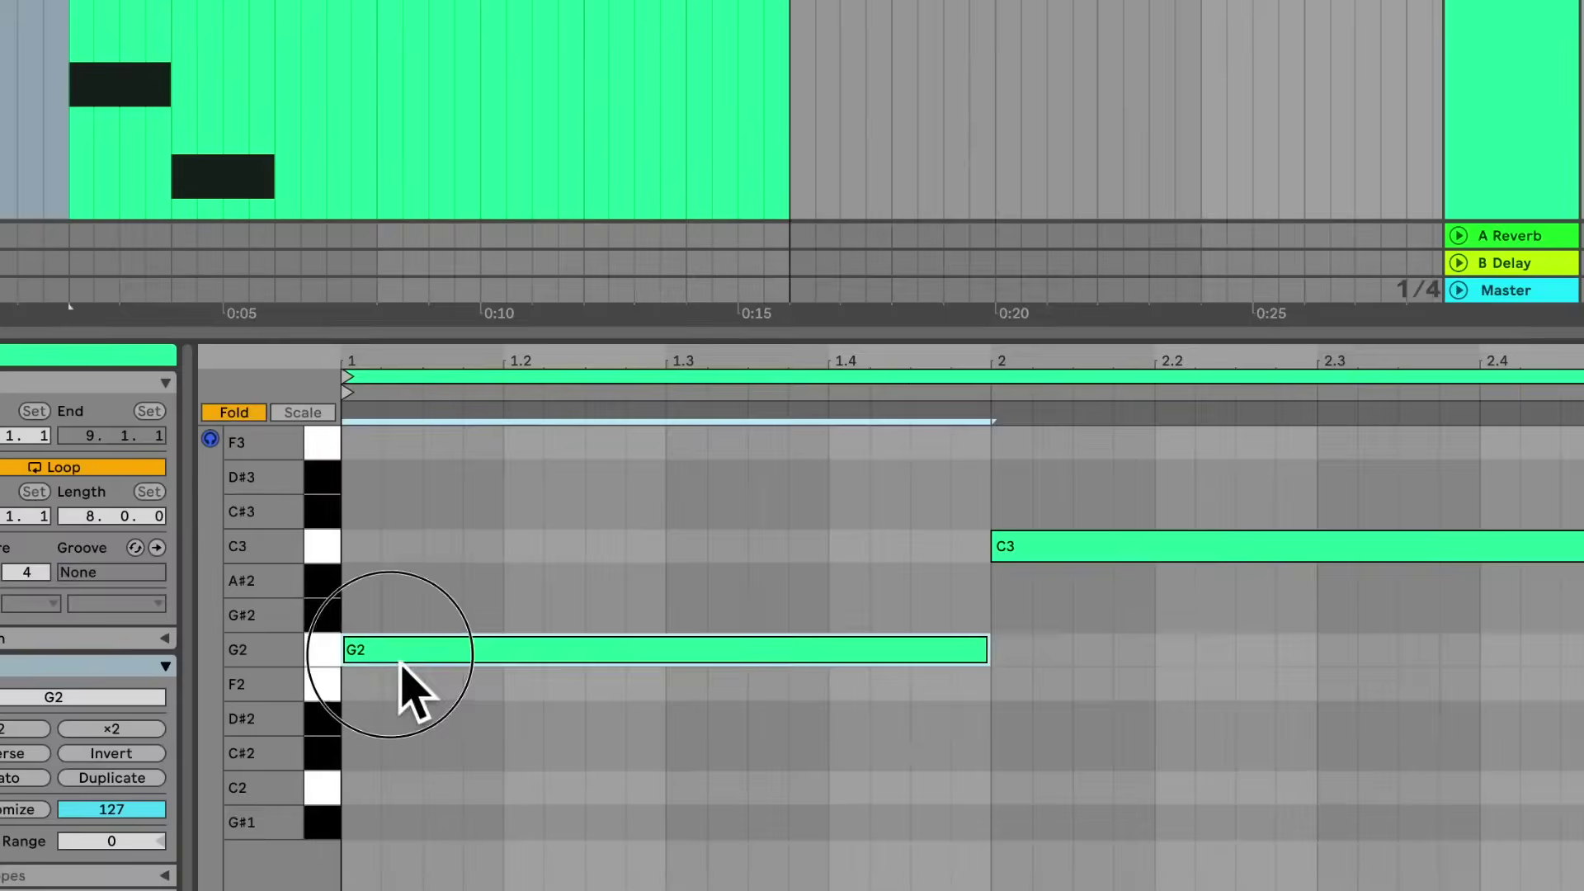
# Drag out the one-bar melody line G2, C3, A#2, G#2 across bars 1–4
pyautogui.moveTo(401, 661)
pyautogui.mouseDown()
pyautogui.moveTo(387, 627)
pyautogui.moveTo(397, 650)
pyautogui.mouseUp()
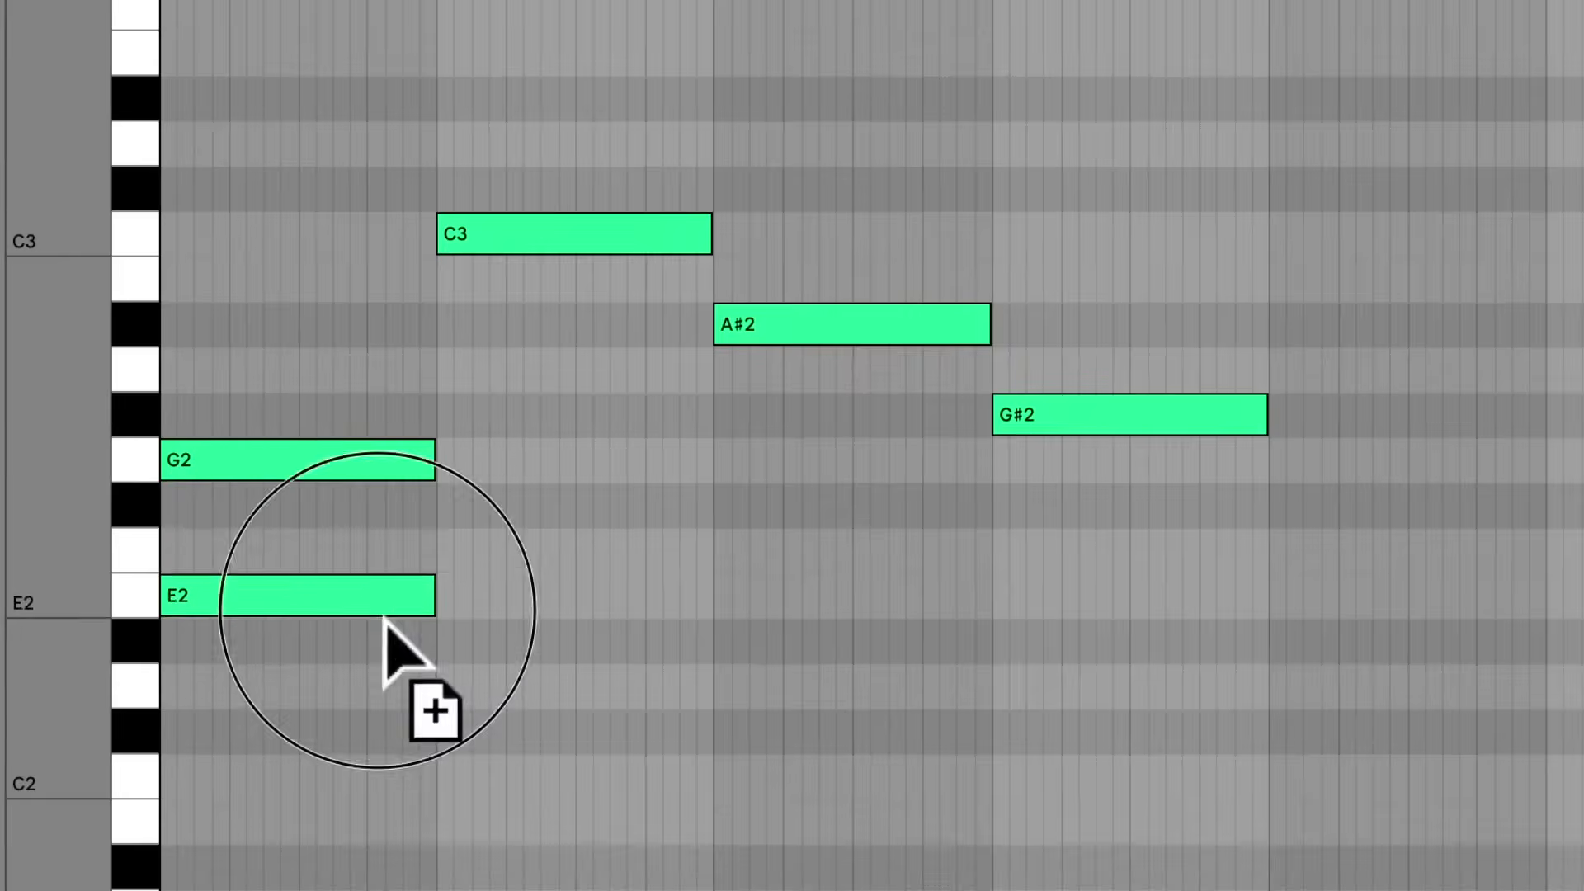
# Add a second chord tone under each melody note: D#2, G#2, G2 and F2
pyautogui.moveTo(387, 594); pyautogui.dragTo(387, 640)
pyautogui.moveTo(252, 459); pyautogui.dragTo(527, 460)
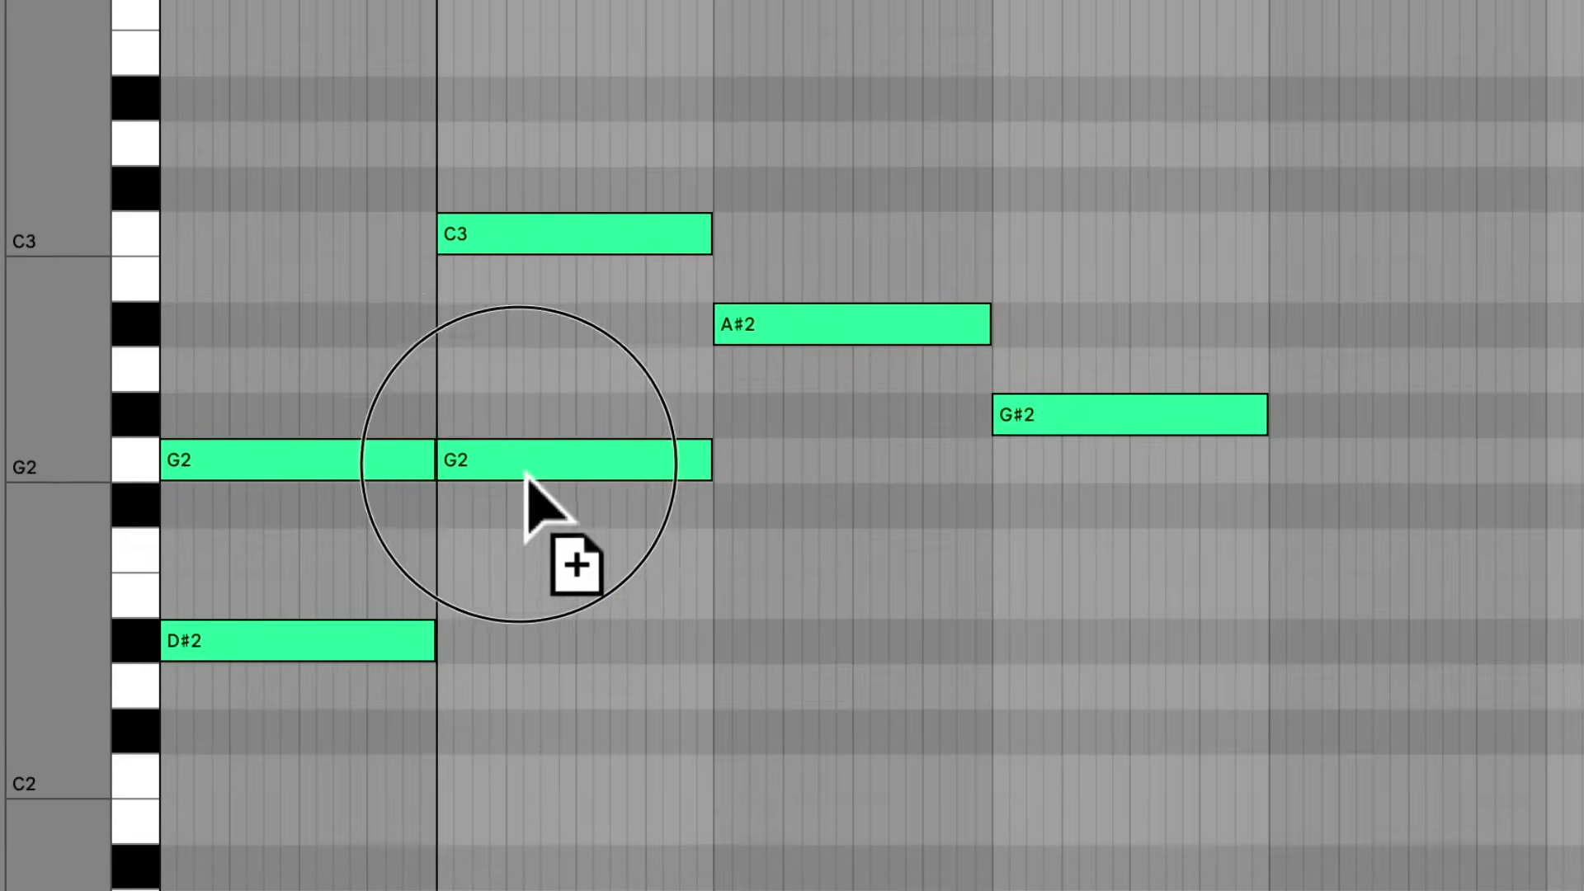
pyautogui.moveTo(834, 334); pyautogui.dragTo(834, 561)
pyautogui.moveTo(1086, 417); pyautogui.dragTo(1086, 643)
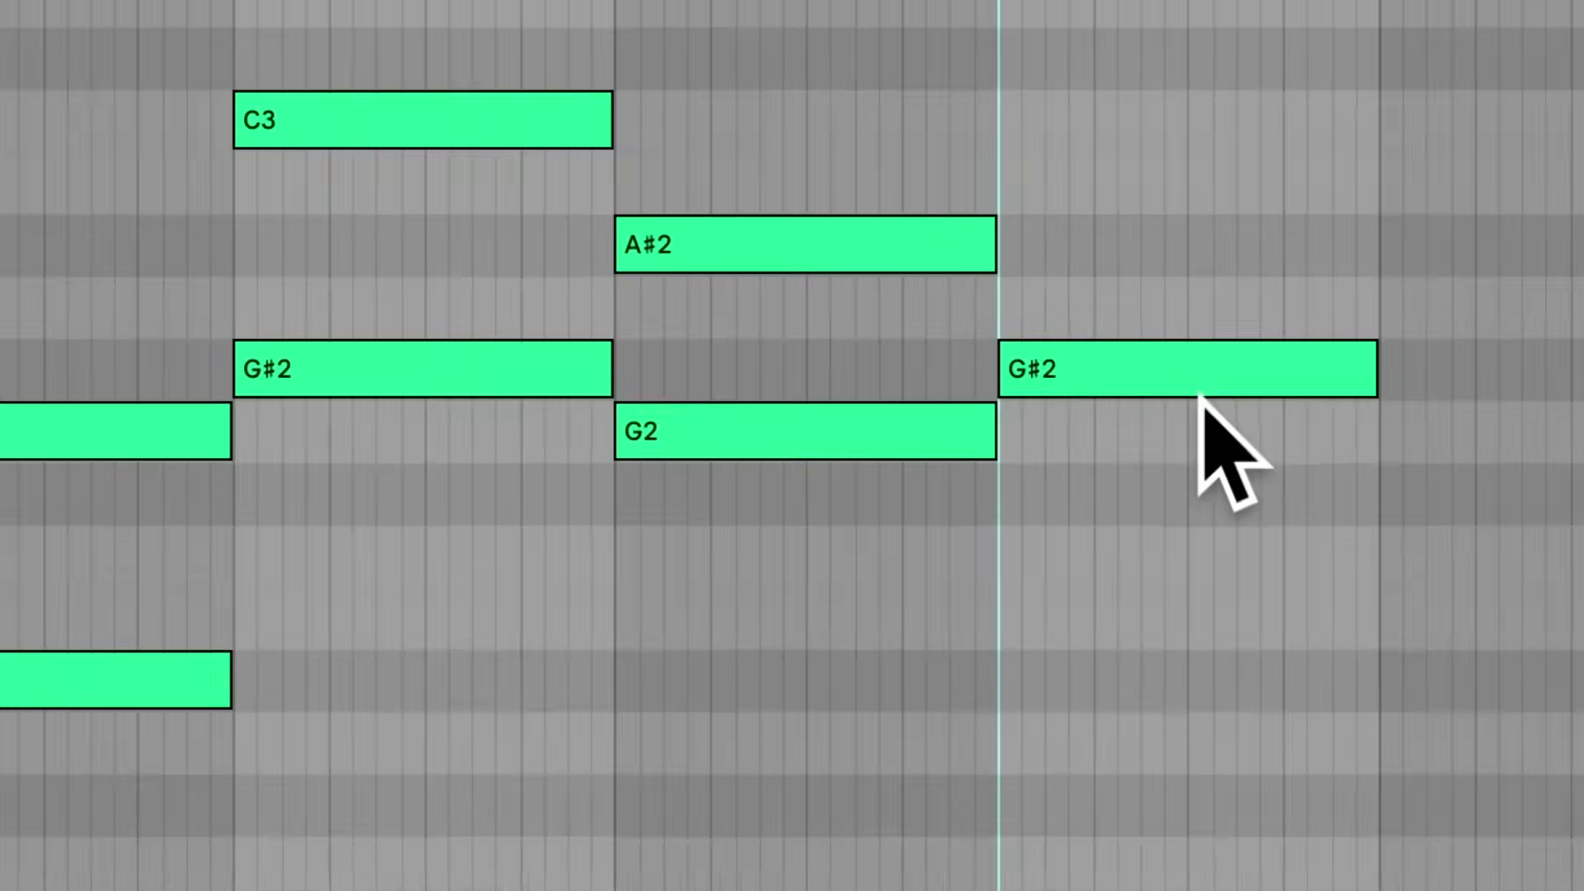
pyautogui.moveTo(1202, 389); pyautogui.dragTo(1200, 561)
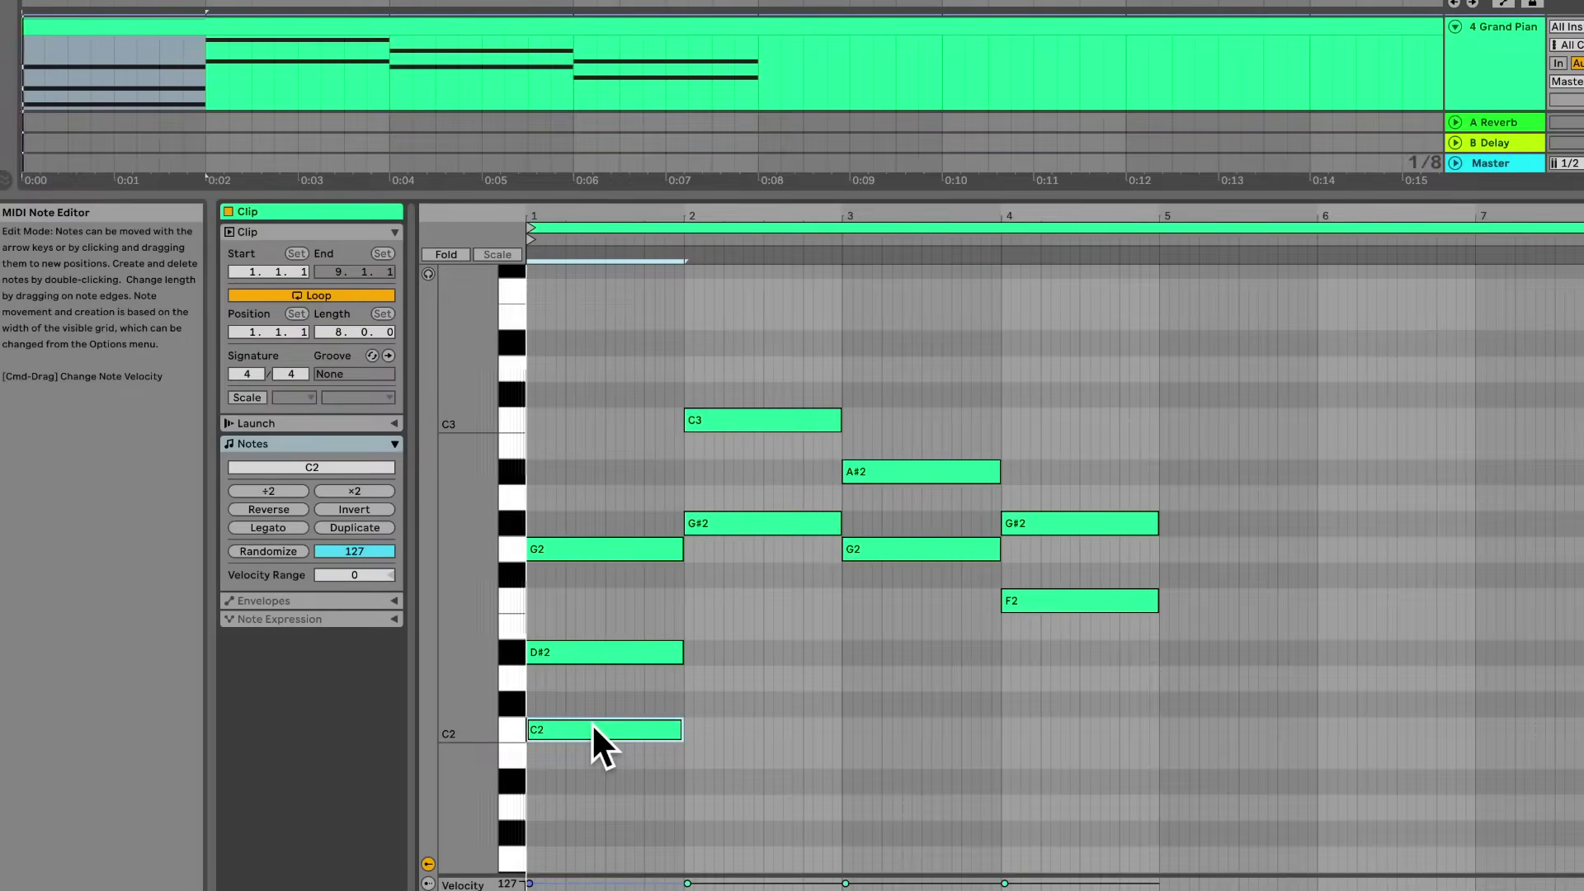
# Add bottom tones F2, D#2 and C#2 to complete the chords, then play them back
pyautogui.moveTo(589, 727); pyautogui.dragTo(746, 612)
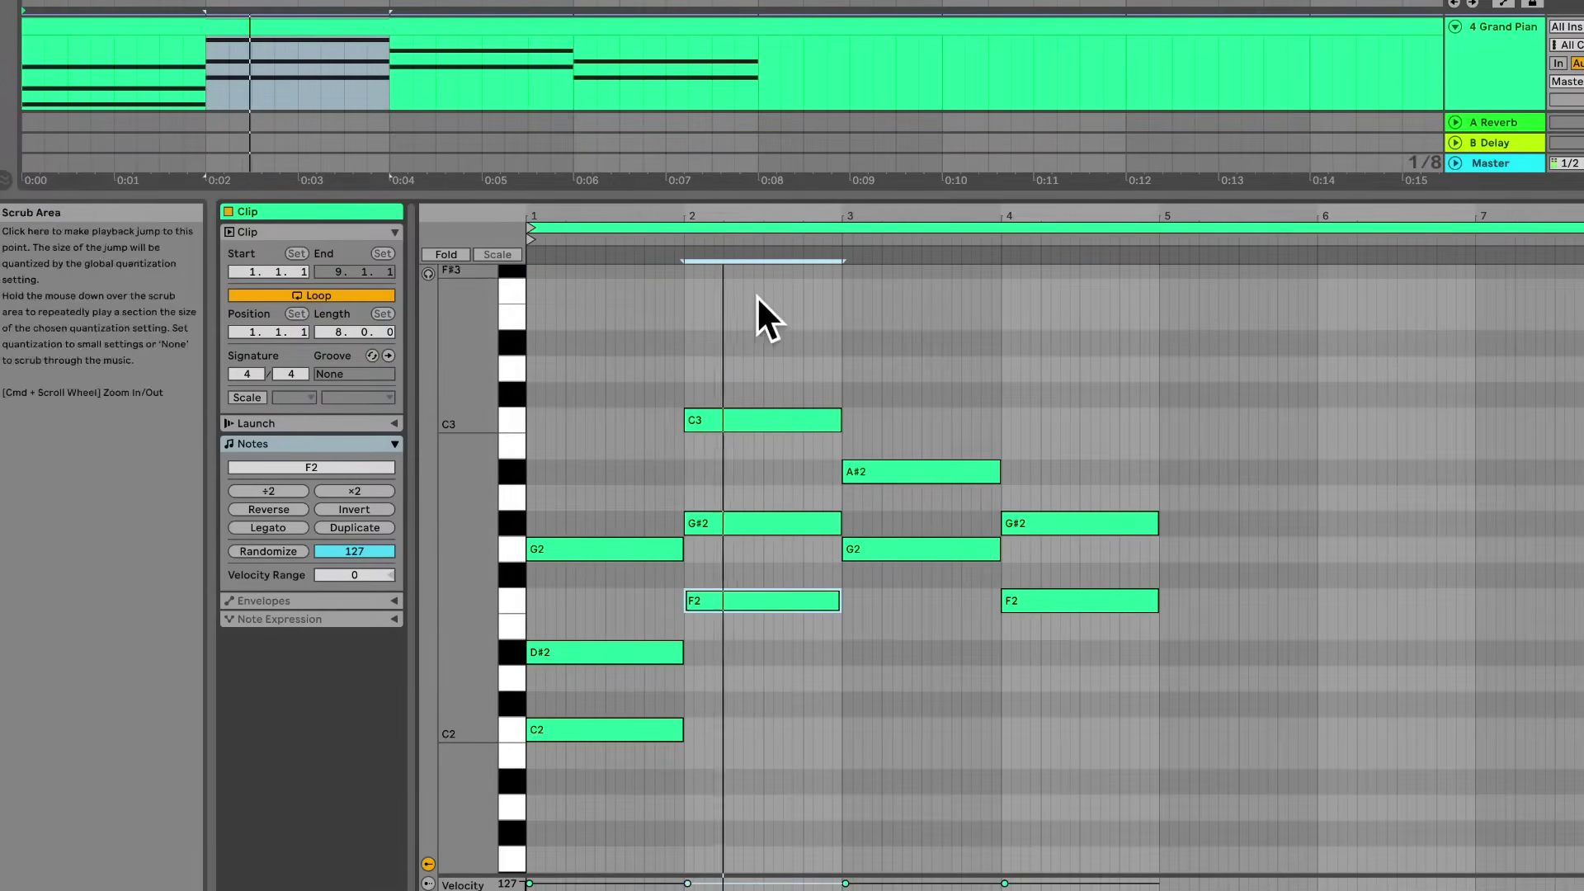
pyautogui.moveTo(897, 551); pyautogui.dragTo(888, 651)
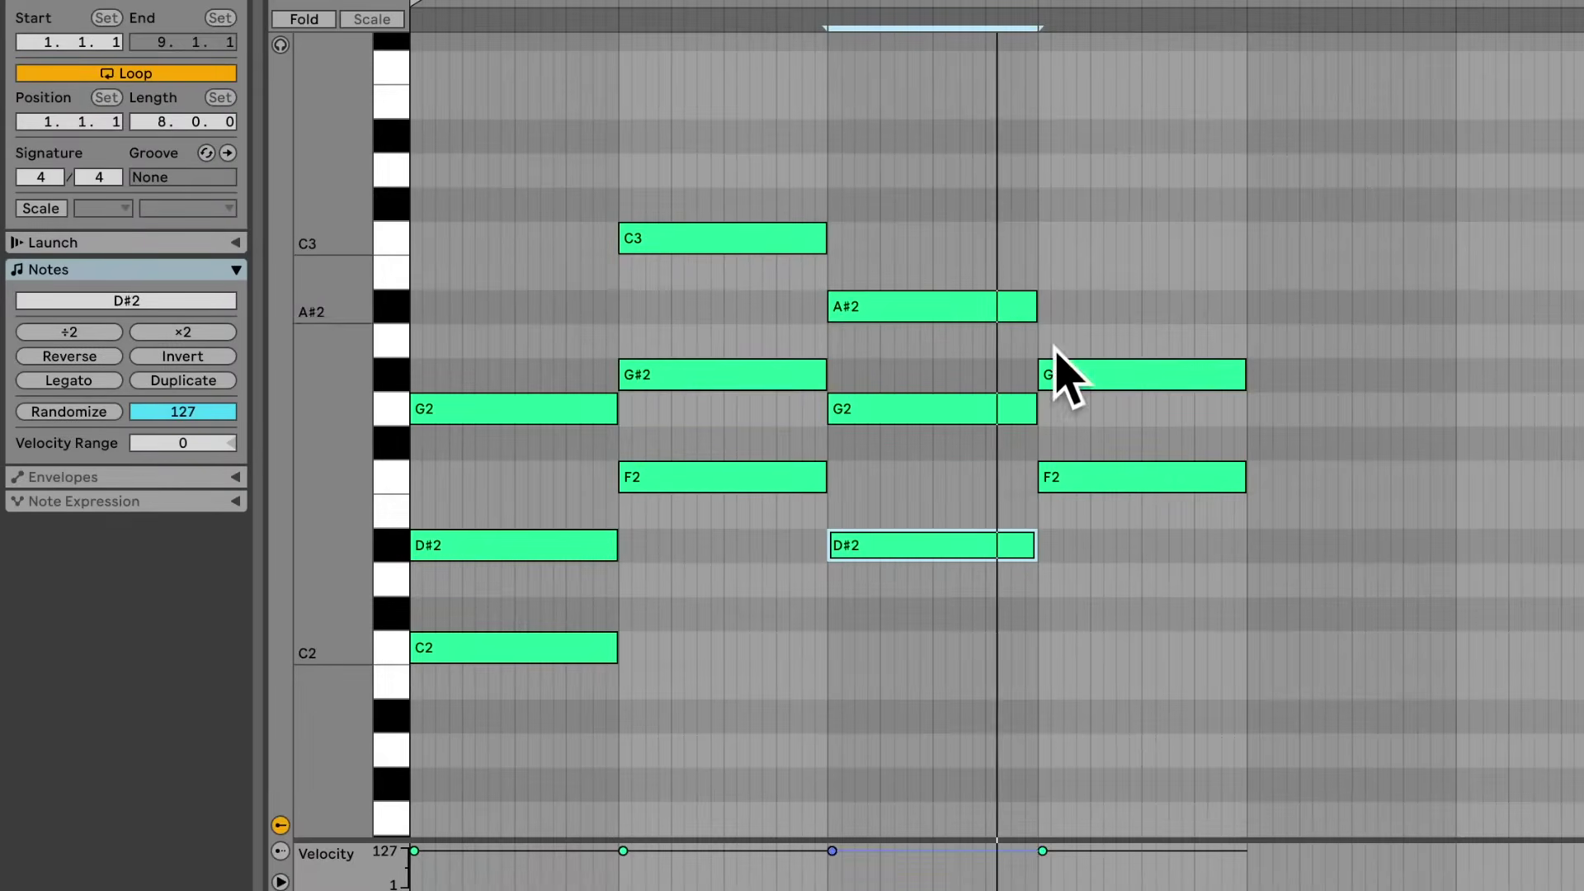
pyautogui.moveTo(1047, 601); pyautogui.dragTo(1047, 704)
pyautogui.press('space')
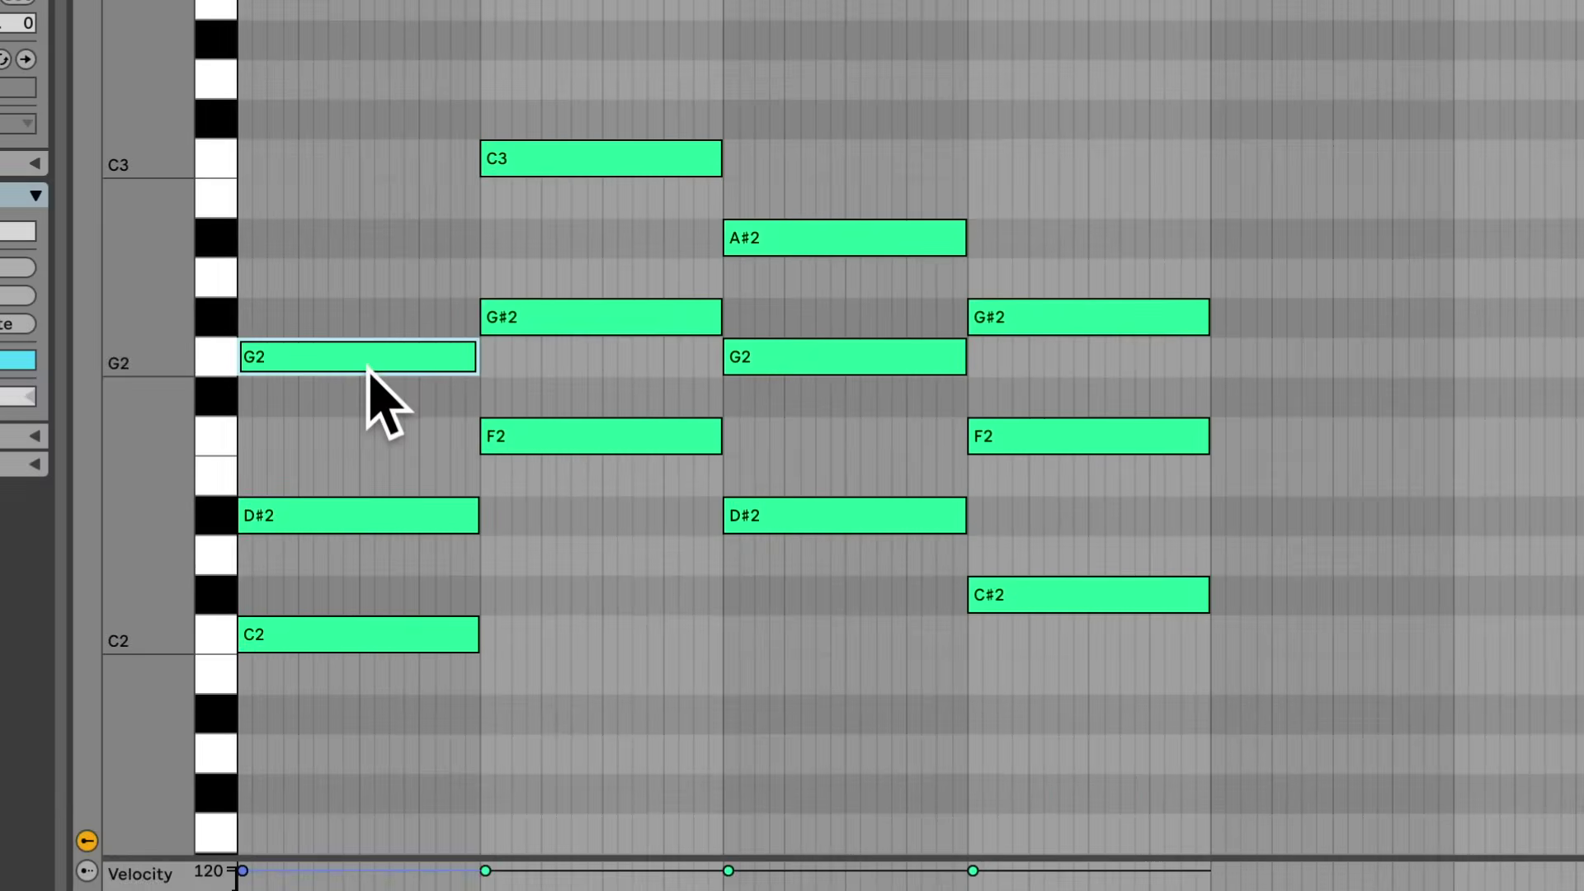
# Add fourth chord tones A#2, D#3, C#3 and C3 in bars 1–4
pyautogui.moveTo(368, 373); pyautogui.dragTo(368, 255)
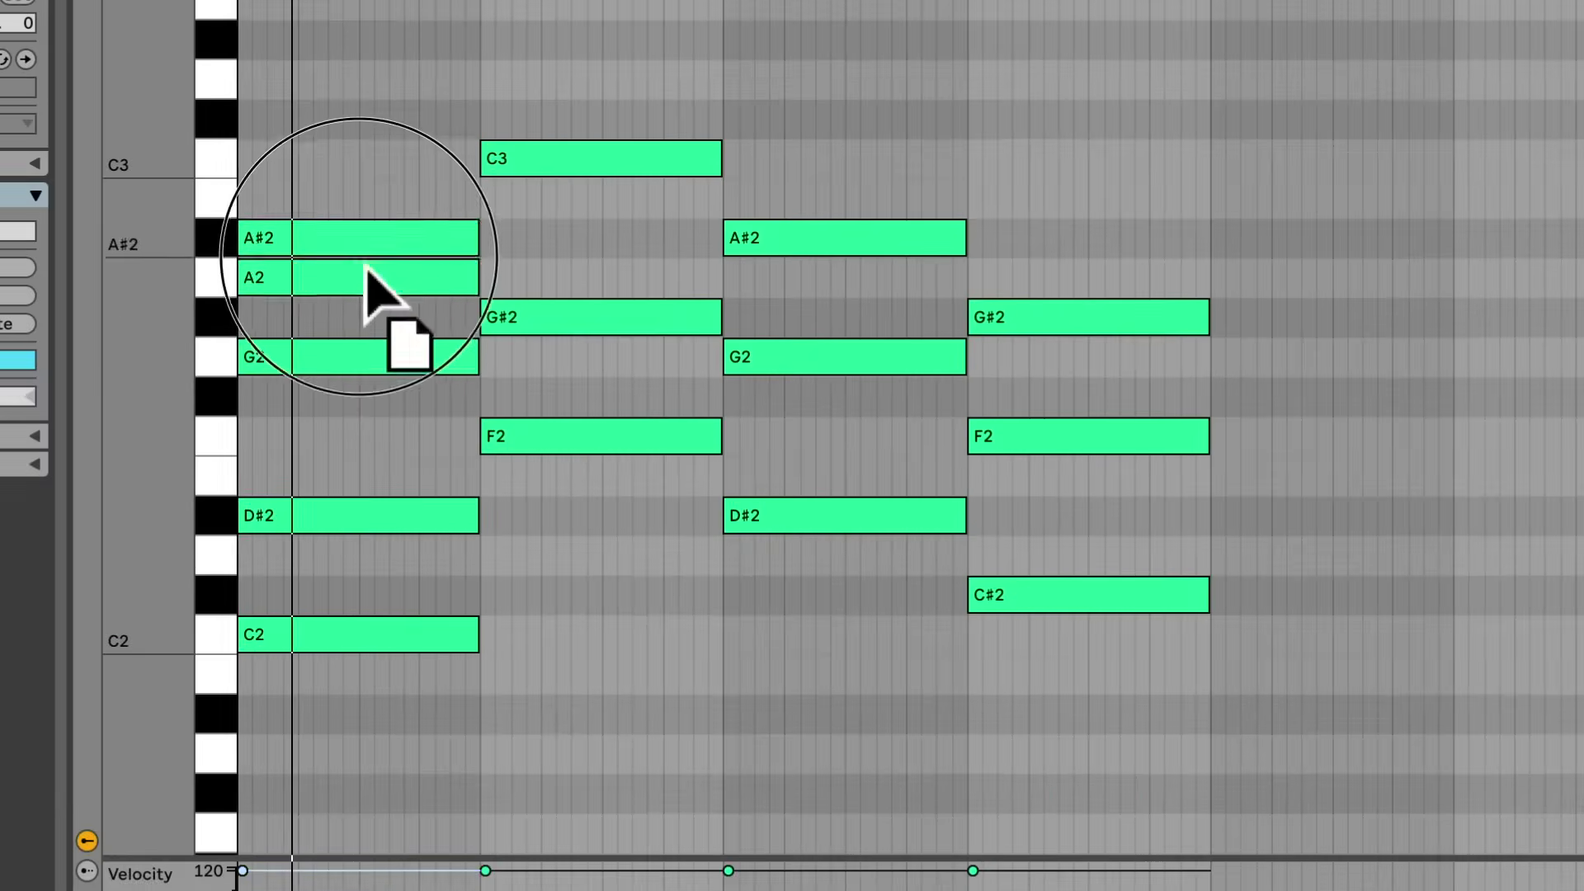
pyautogui.moveTo(534, 201); pyautogui.dragTo(534, 151)
pyautogui.moveTo(536, 239); pyautogui.dragTo(779, 319)
pyautogui.moveTo(588, 363); pyautogui.dragTo(1075, 368)
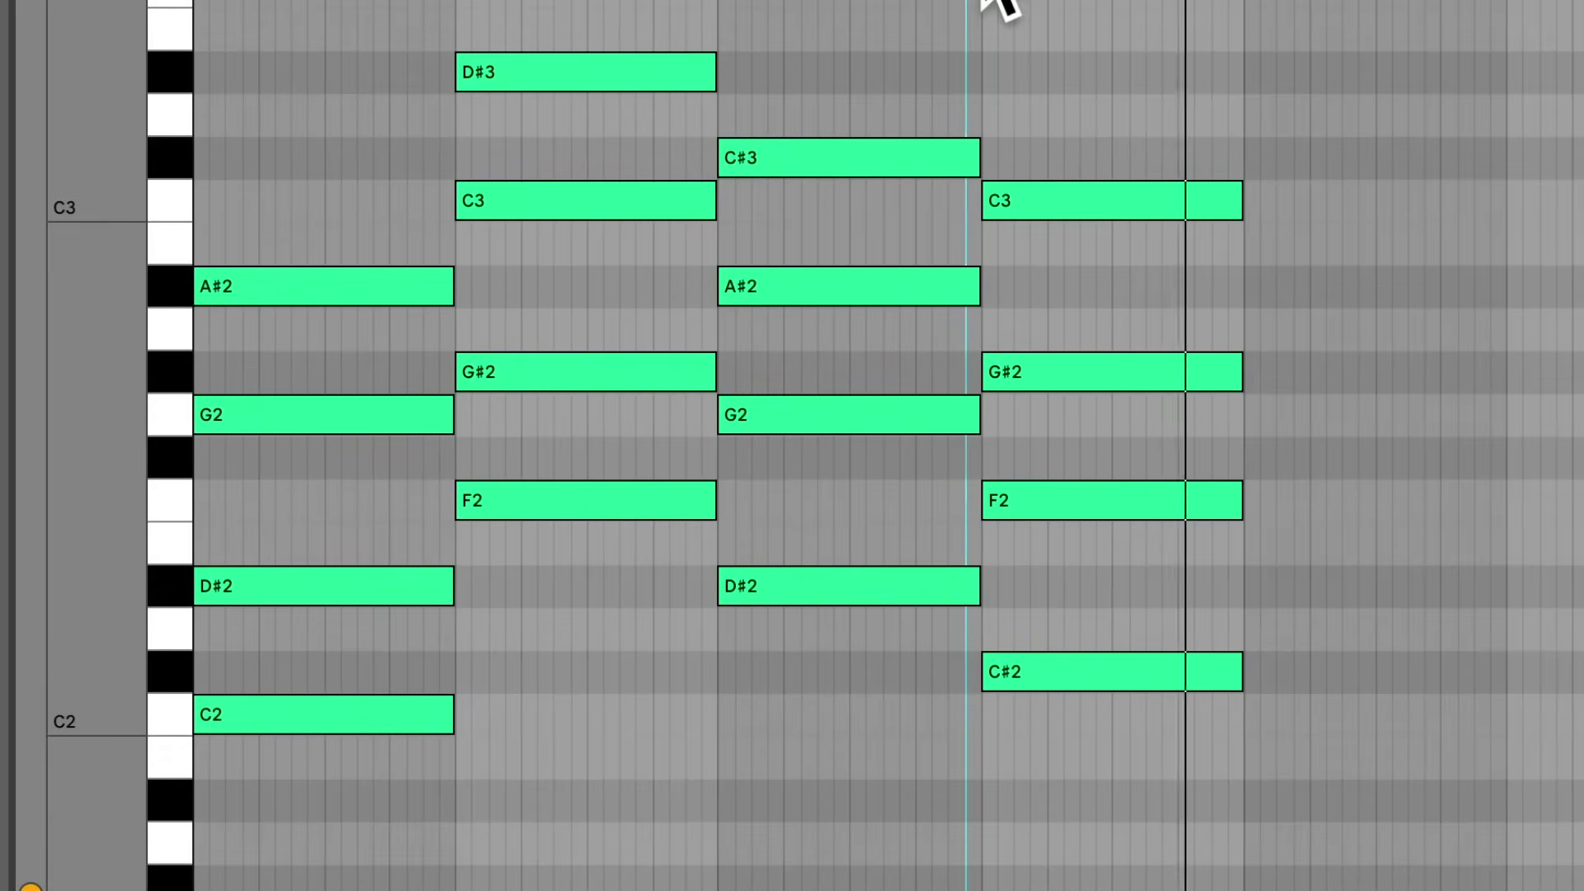
# Drop bar 2's G#2 an octave to G#1 and raise bar 4's top note to F3
pyautogui.click(701, 381)
pyautogui.hotkey('shift', 'Down')
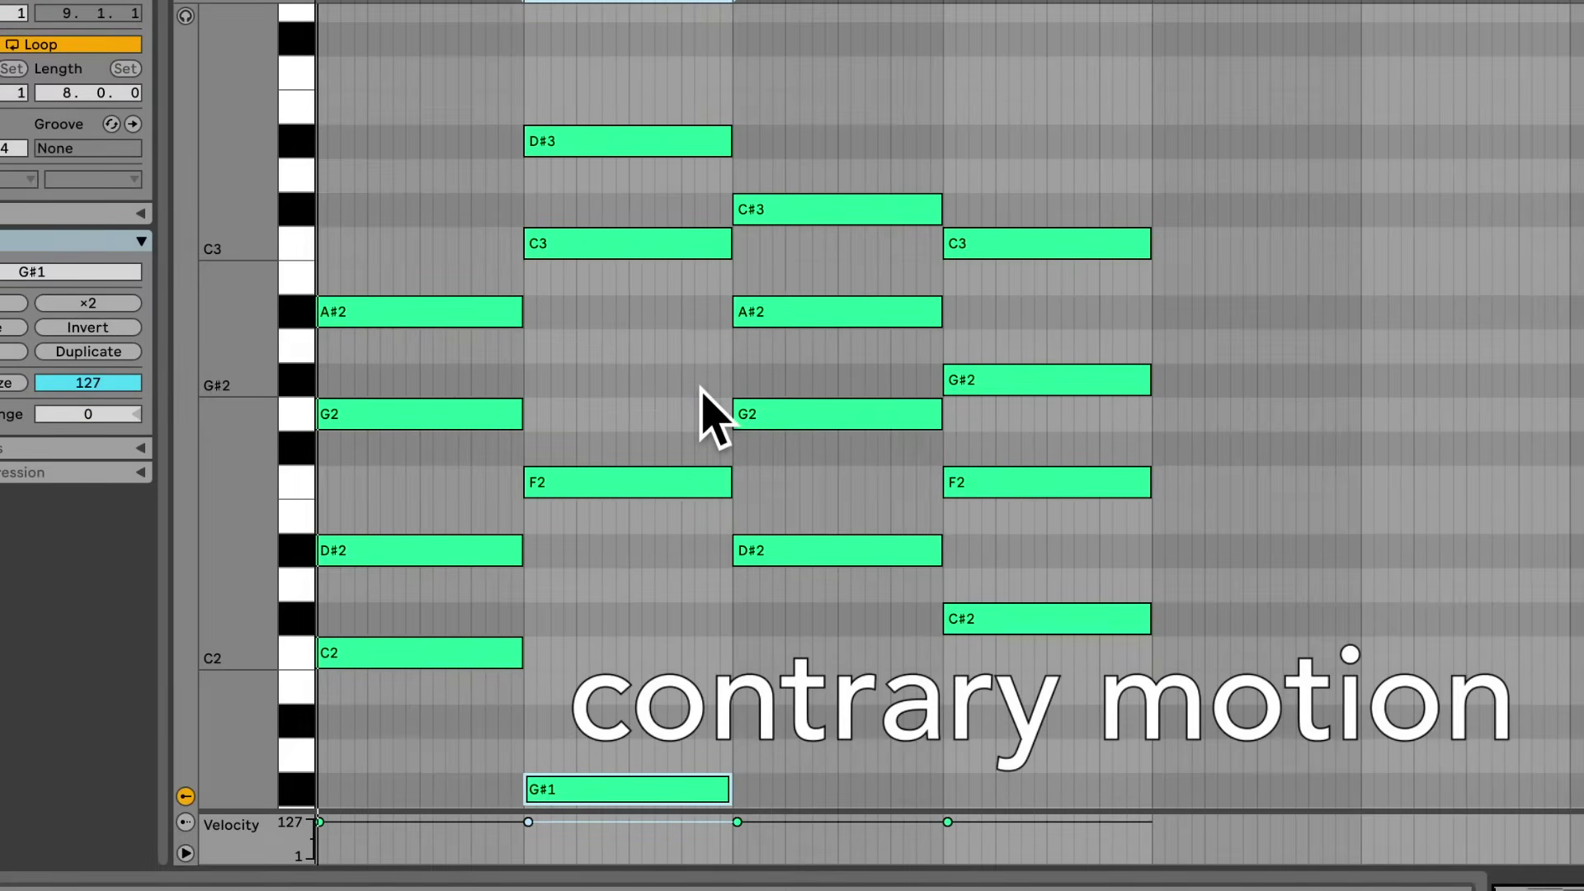
pyautogui.moveTo(957, 243); pyautogui.dragTo(937, 4)
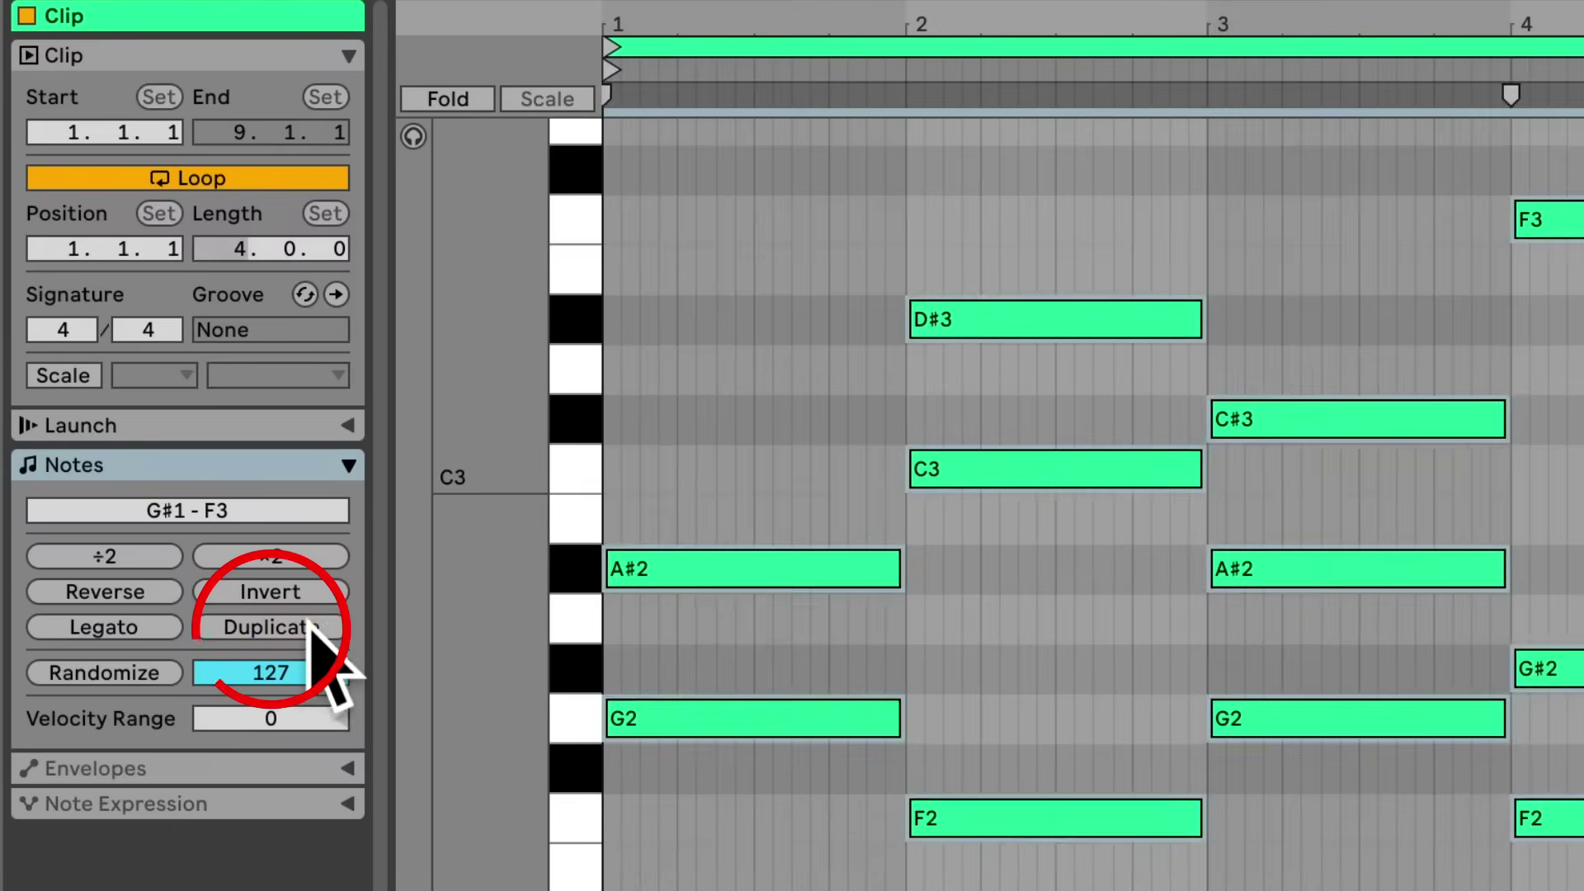
# Duplicate the four chords into bars 5–8 and lower bar 8's F3 to C3
pyautogui.click(306, 634)
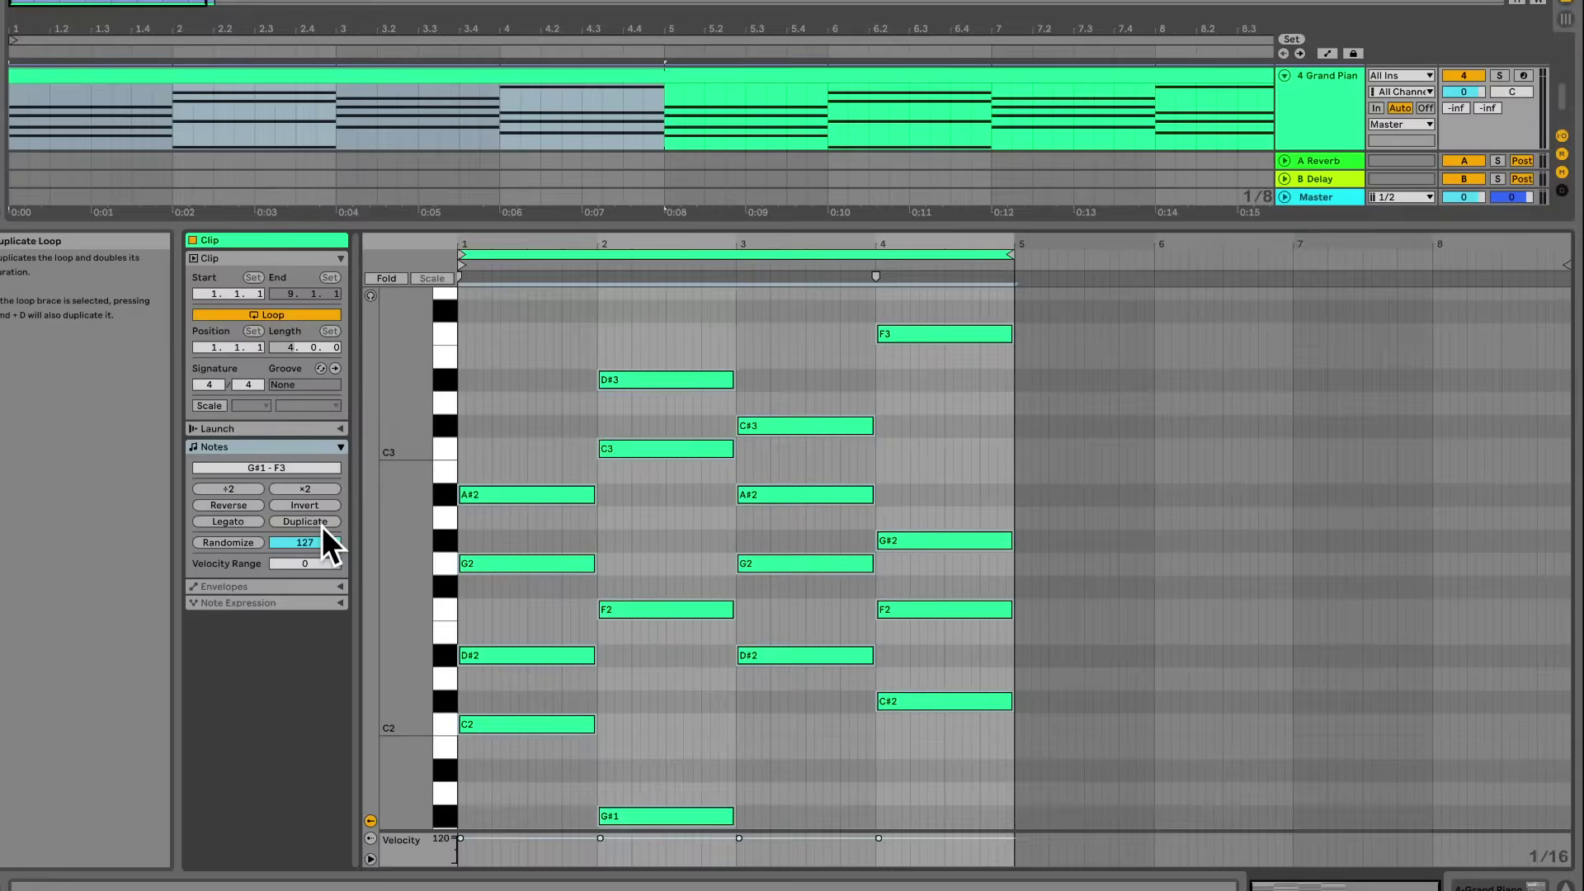
pyautogui.click(321, 525)
pyautogui.moveTo(1444, 317); pyautogui.dragTo(1452, 462)
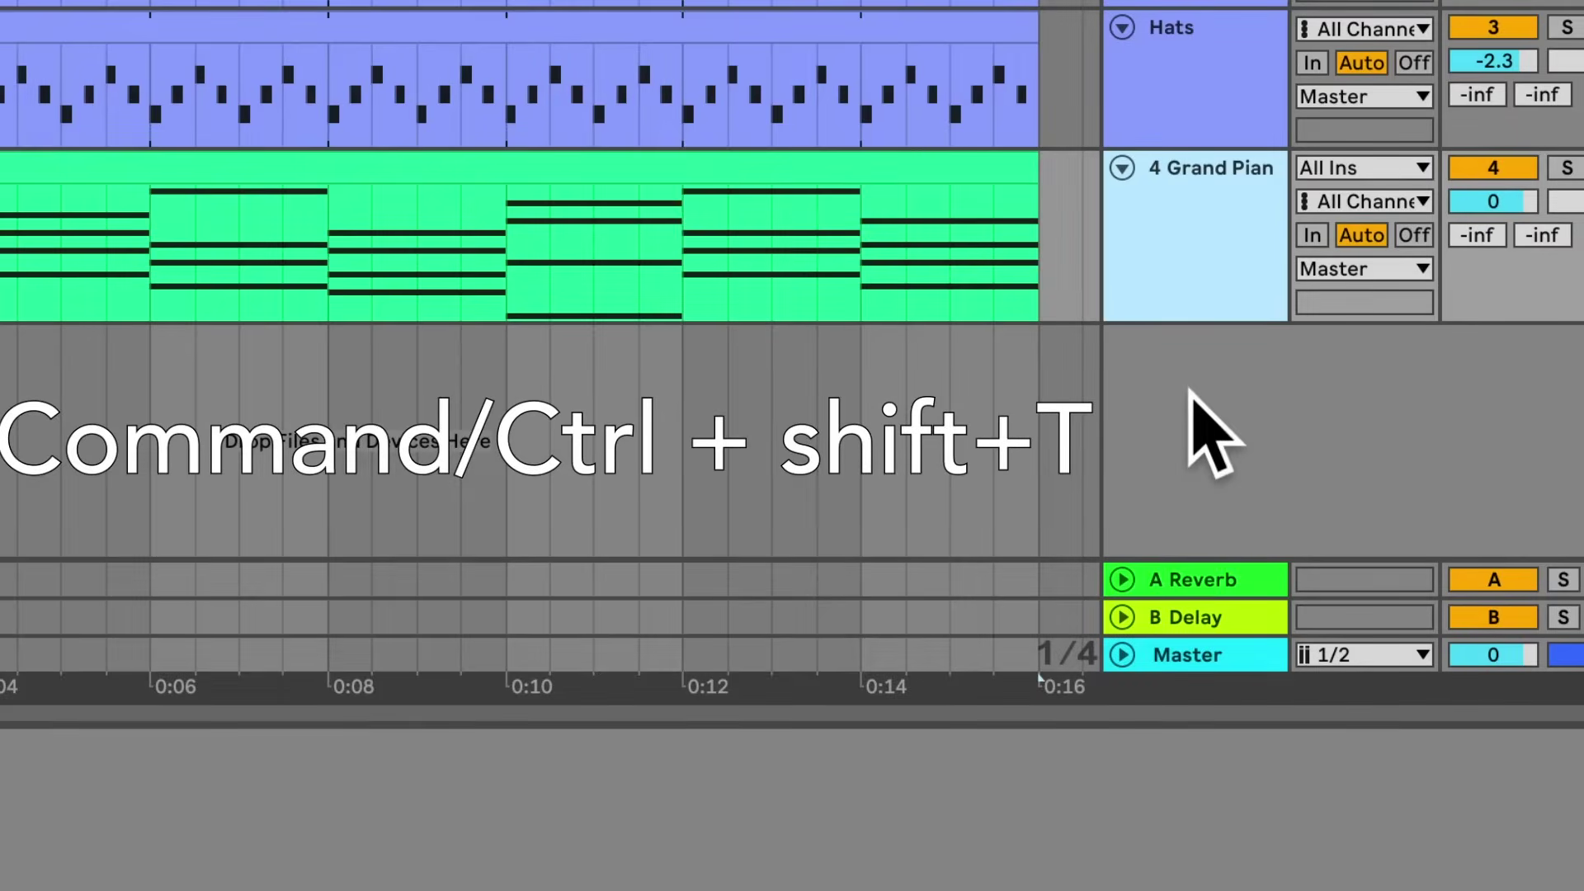
# Create a new MIDI track with an empty MIDI clip over a selected time range
pyautogui.hotkey('ctrl', 'shift', 't')
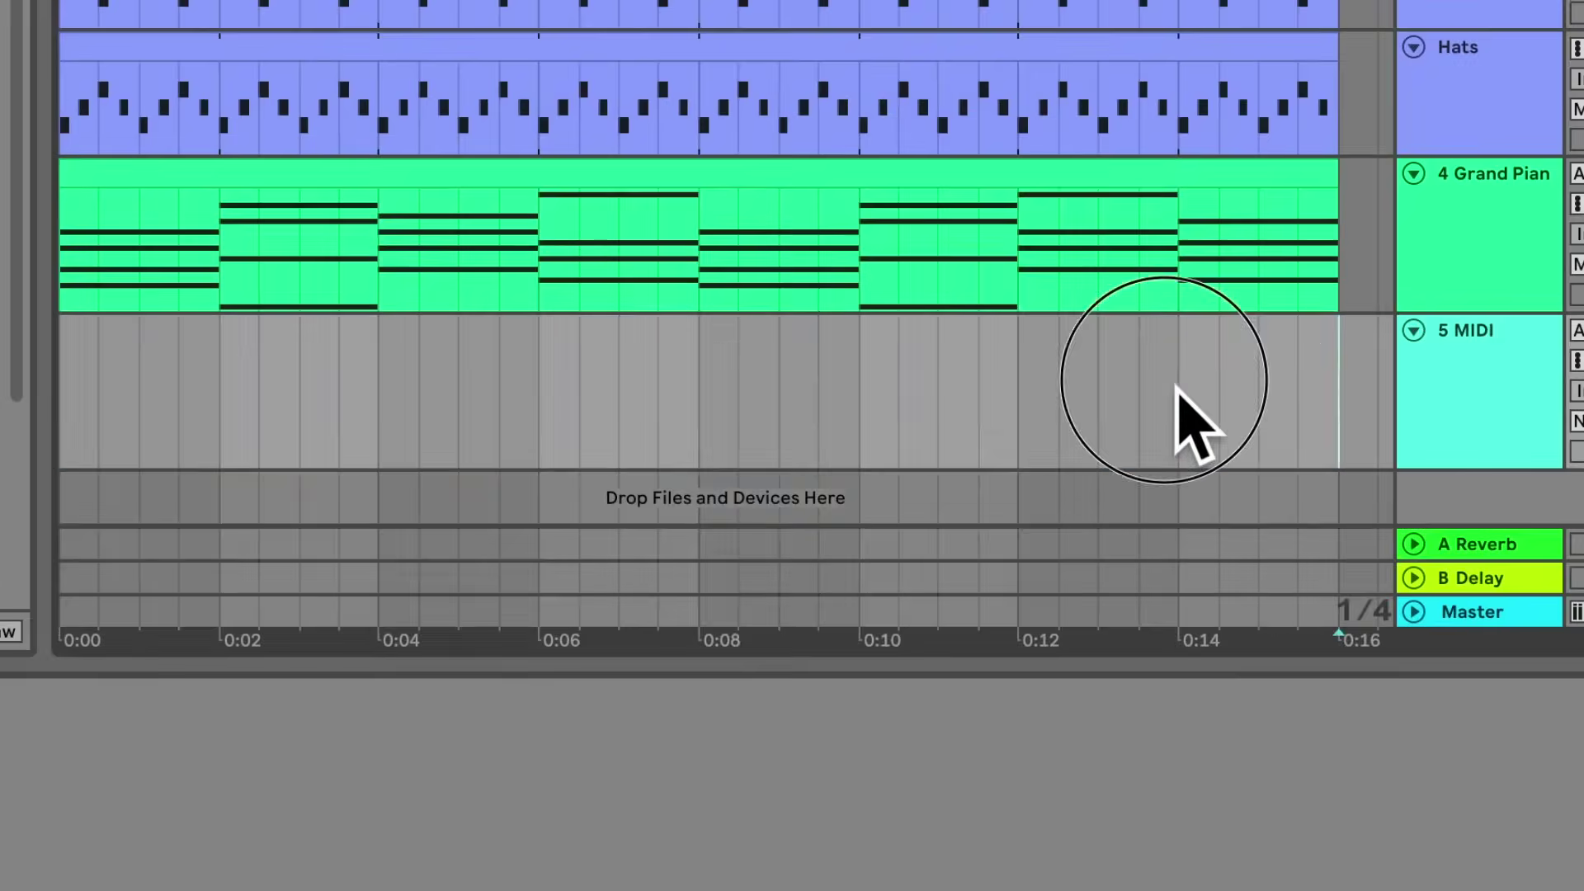
pyautogui.moveTo(844, 438); pyautogui.dragTo(0, 421)
pyautogui.hotkey('ctrl', 'shift', 'm')
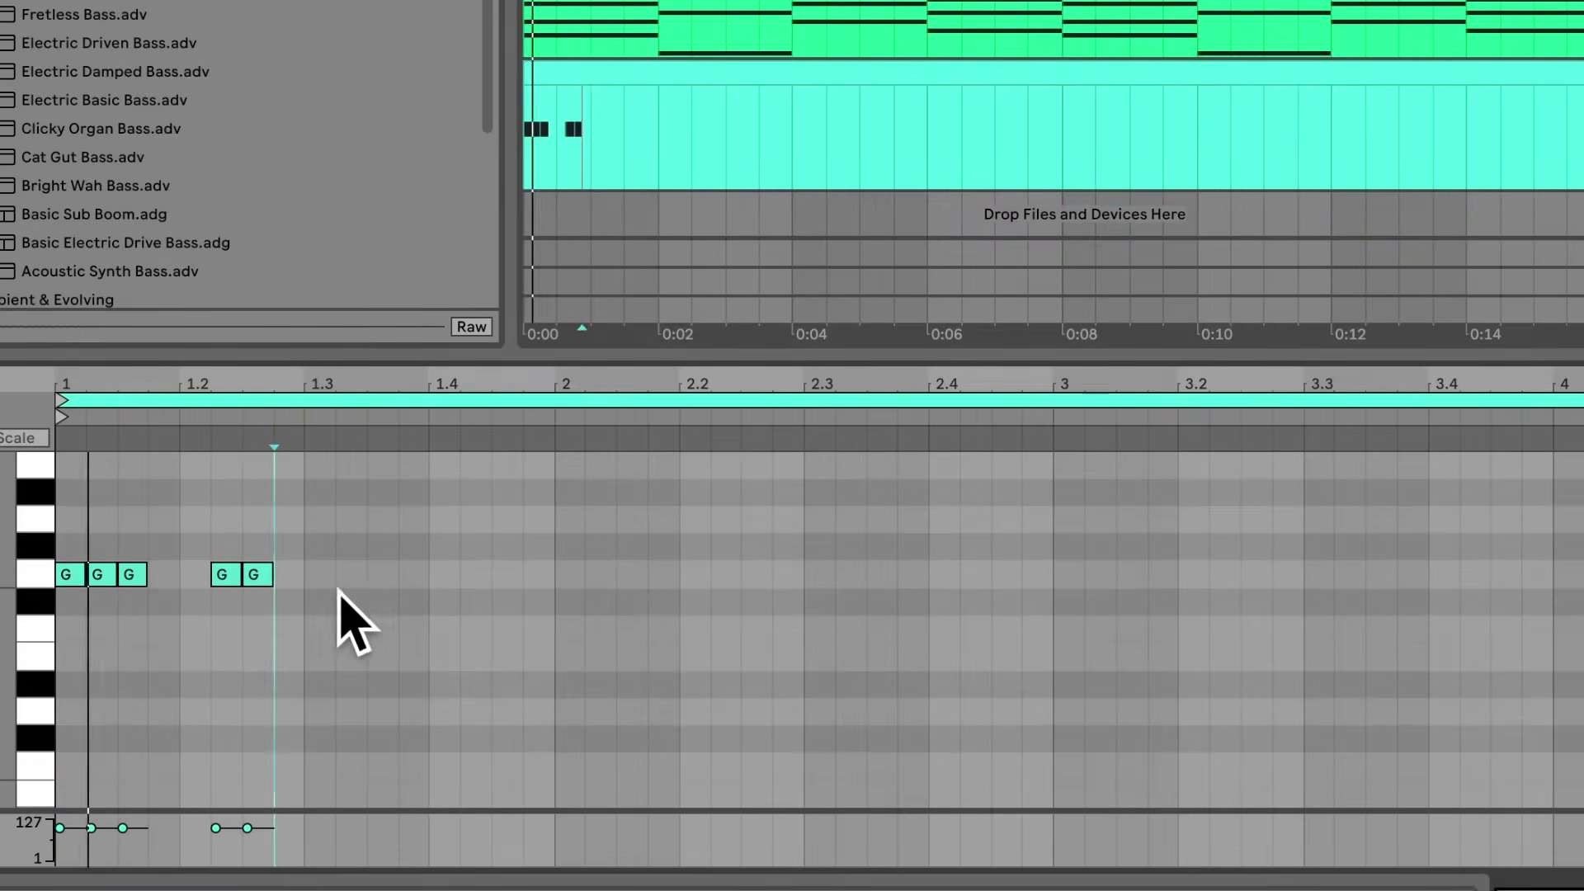
# Draw a syncopated rhythm of repeated G notes across bars 1–2
pyautogui.click(394, 575)
pyautogui.click(212, 575)
pyautogui.click(517, 575)
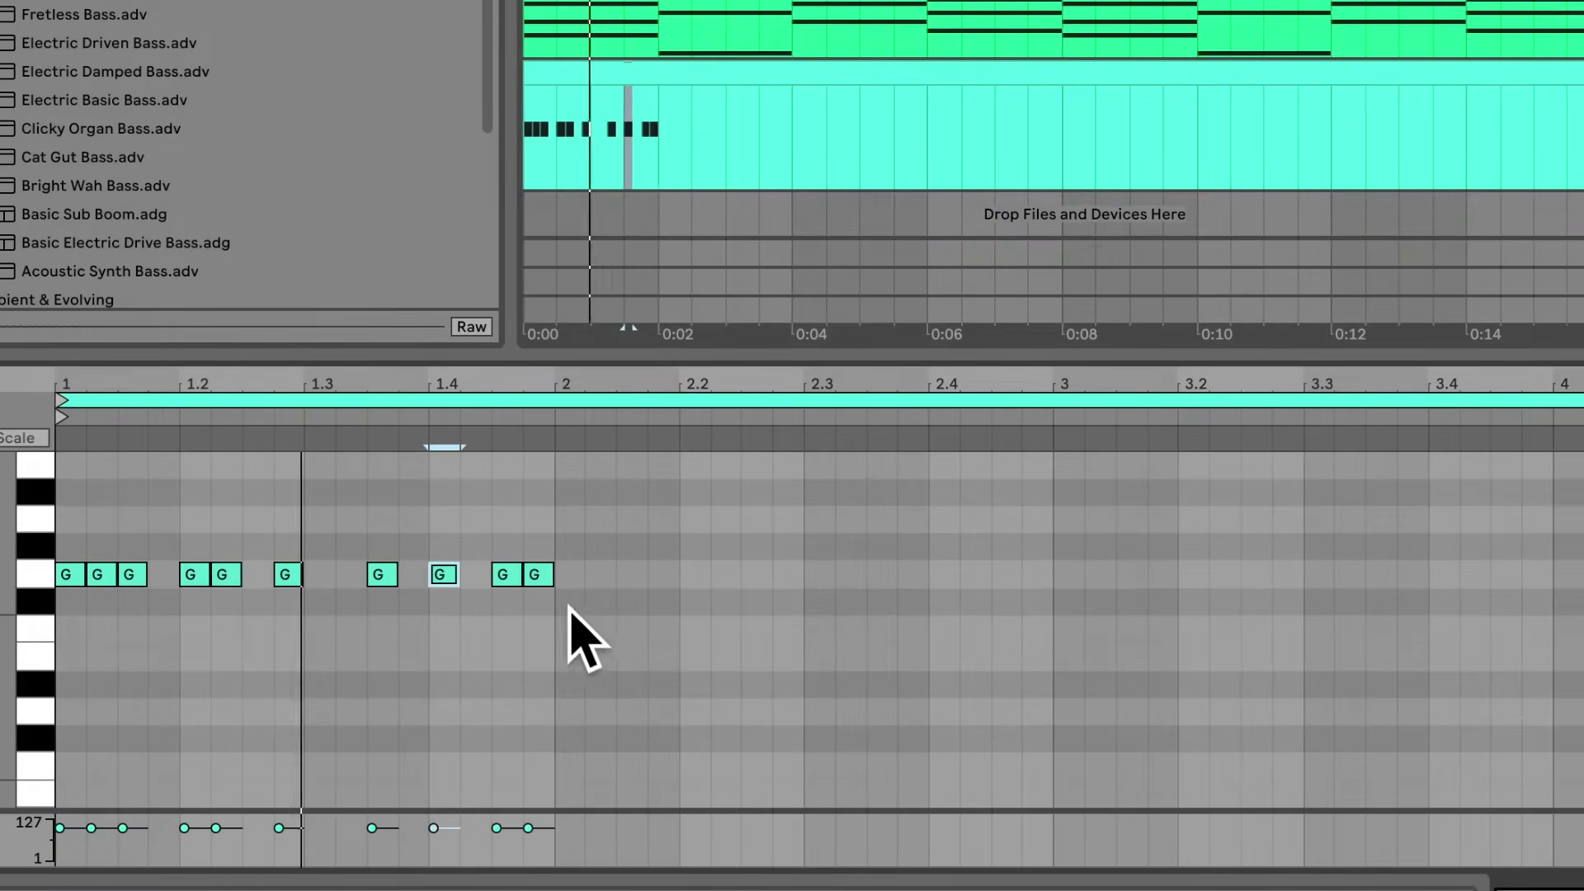
pyautogui.click(658, 575)
pyautogui.click(751, 575)
pyautogui.click(877, 575)
pyautogui.click(939, 575)
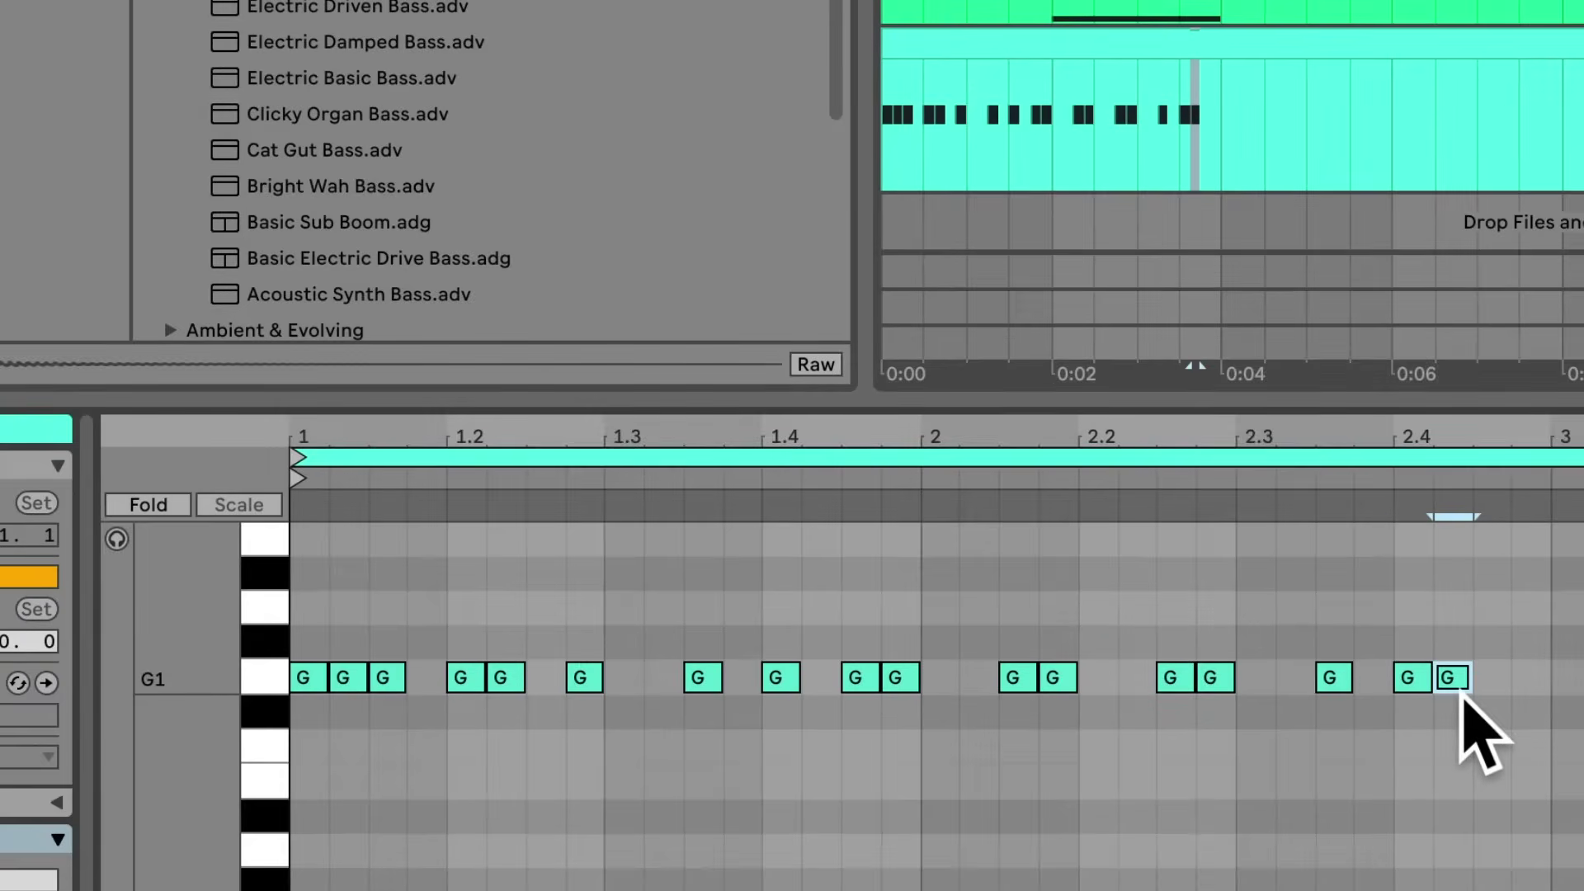
pyautogui.click(1508, 681)
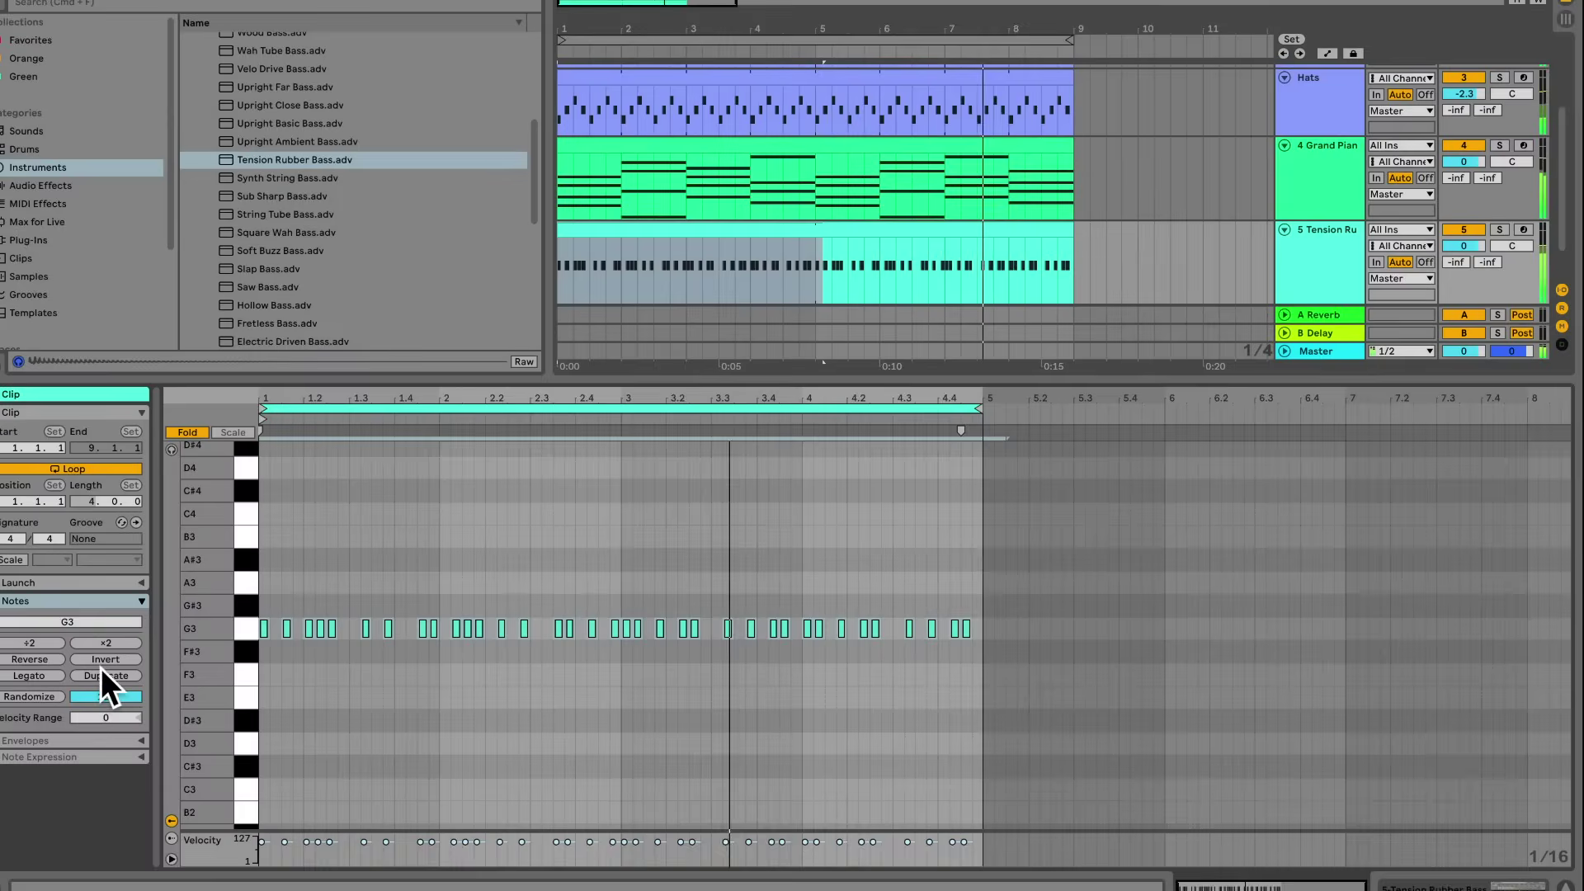
# Double the bass G-note rhythm to eight bars and select the Grand Piano clip
pyautogui.click(106, 678)
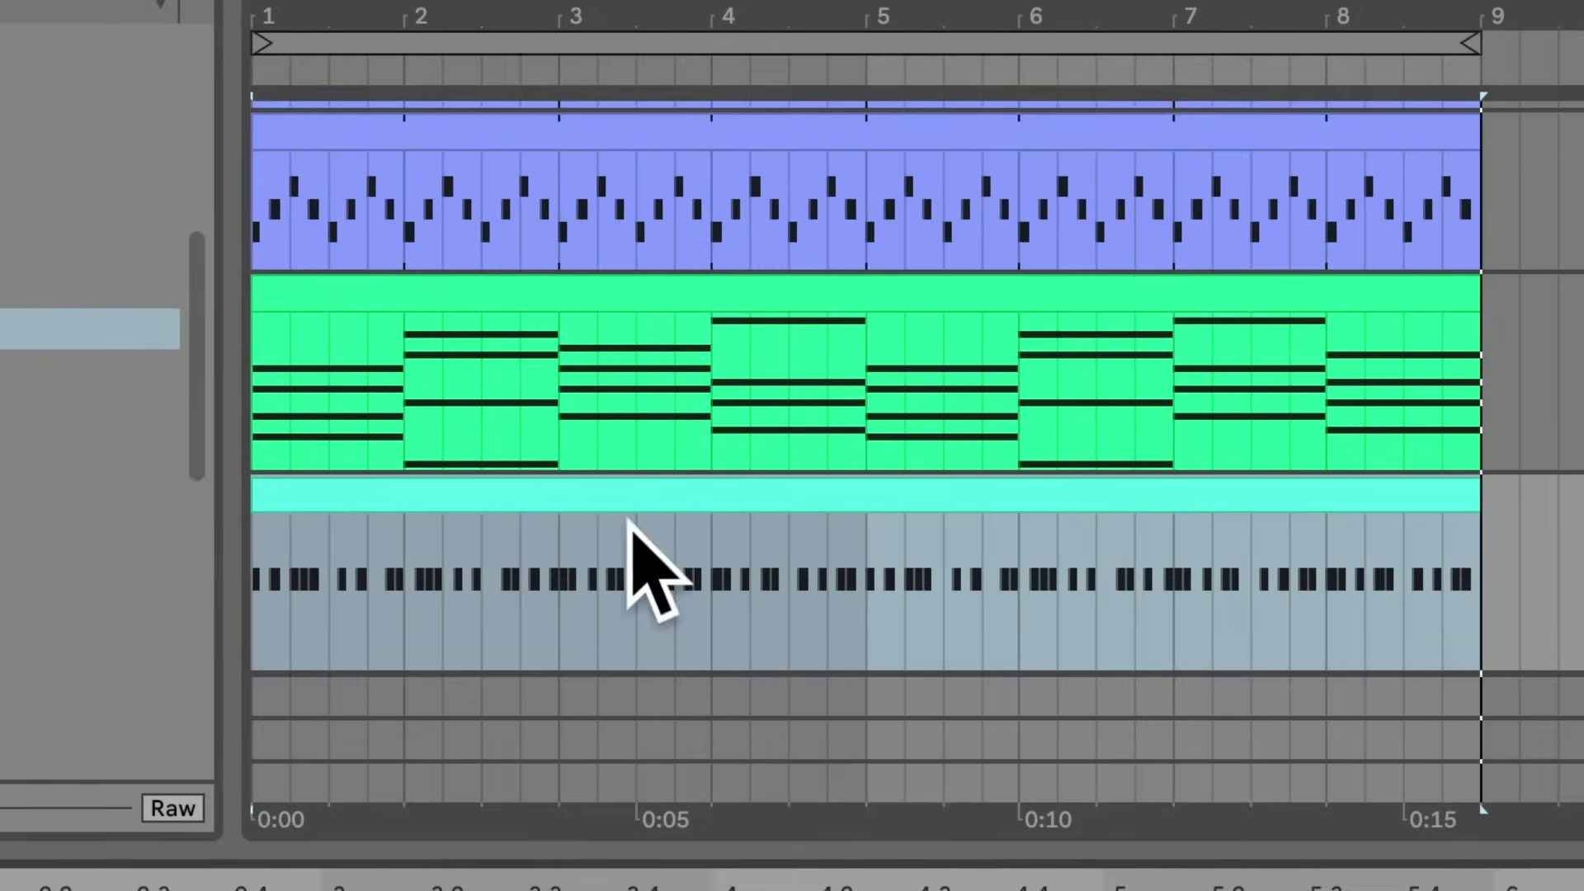
pyautogui.click(669, 561)
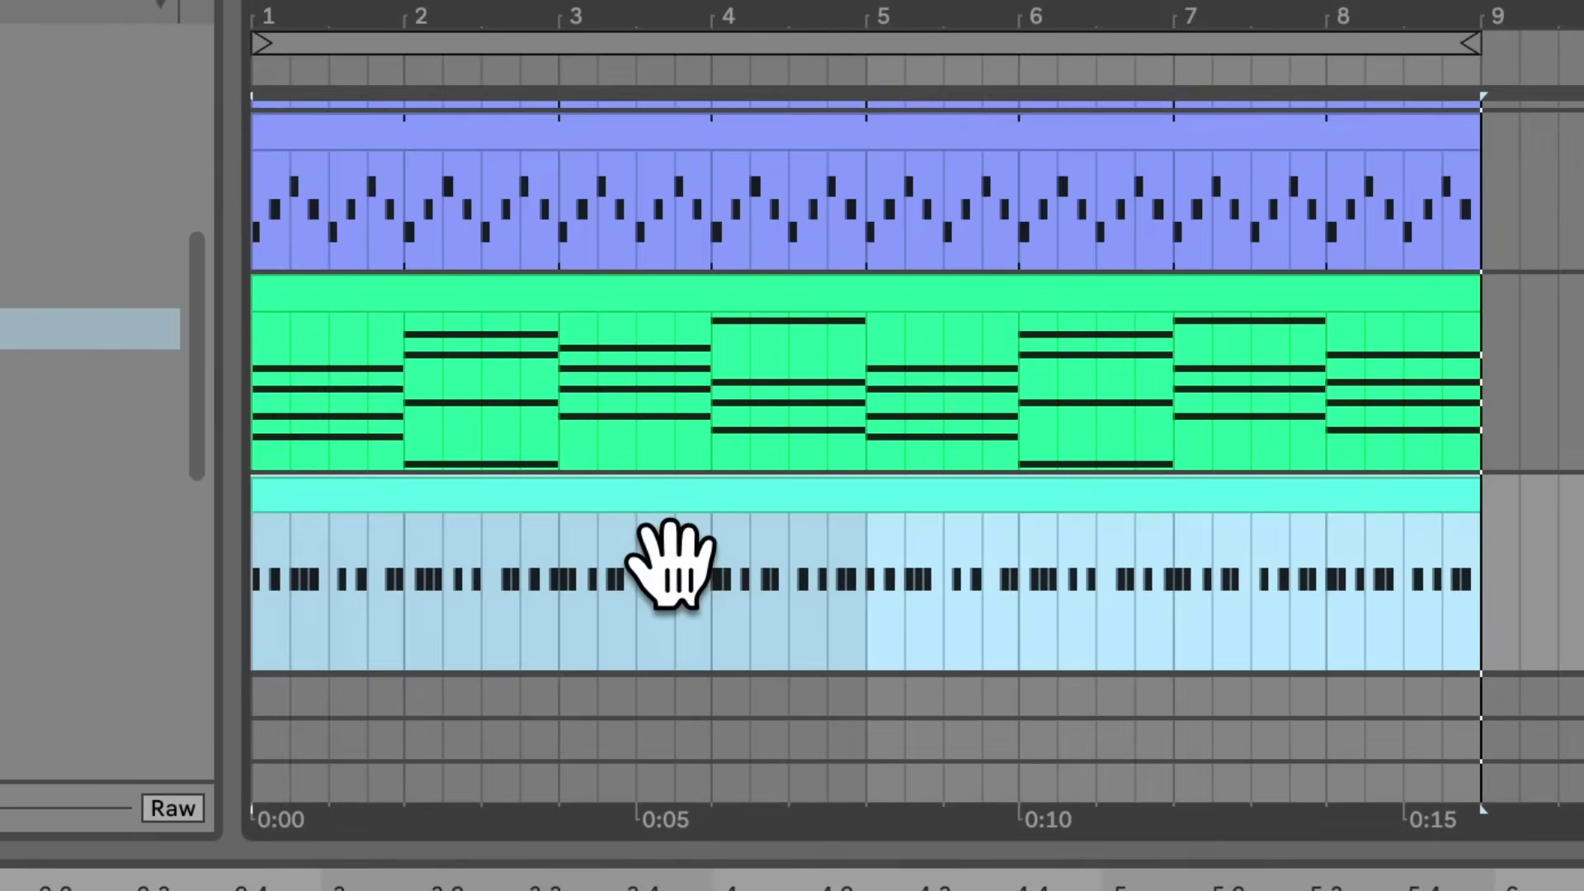
pyautogui.click(665, 355)
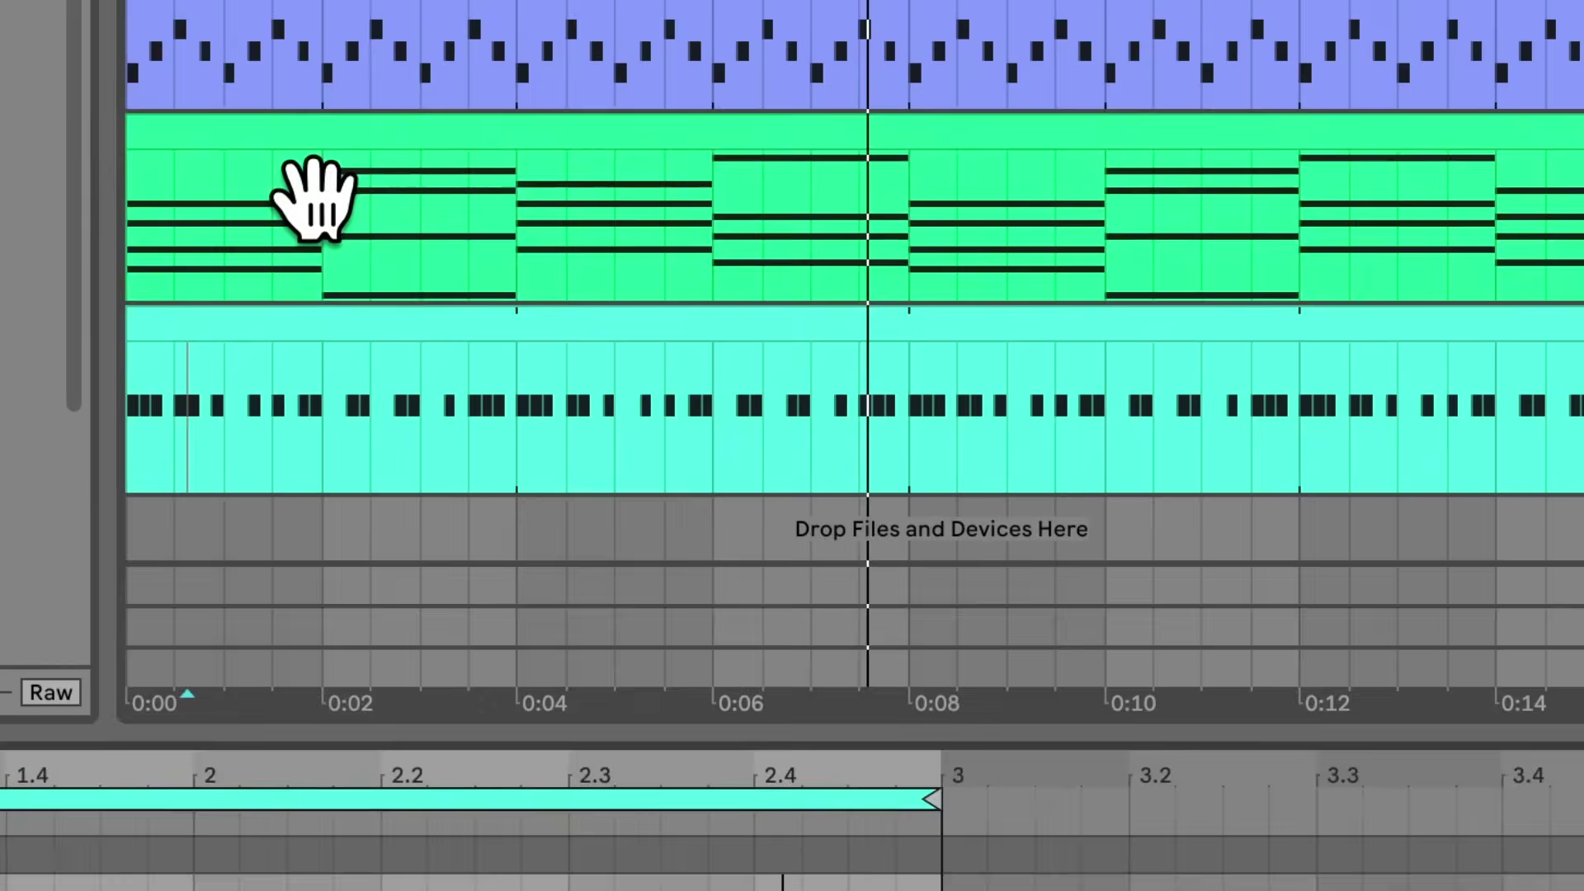
# Move rhythm notes onto the chord pitches in bars 1–4, deleting bars 1–3's long notes
pyautogui.click(615, 287)
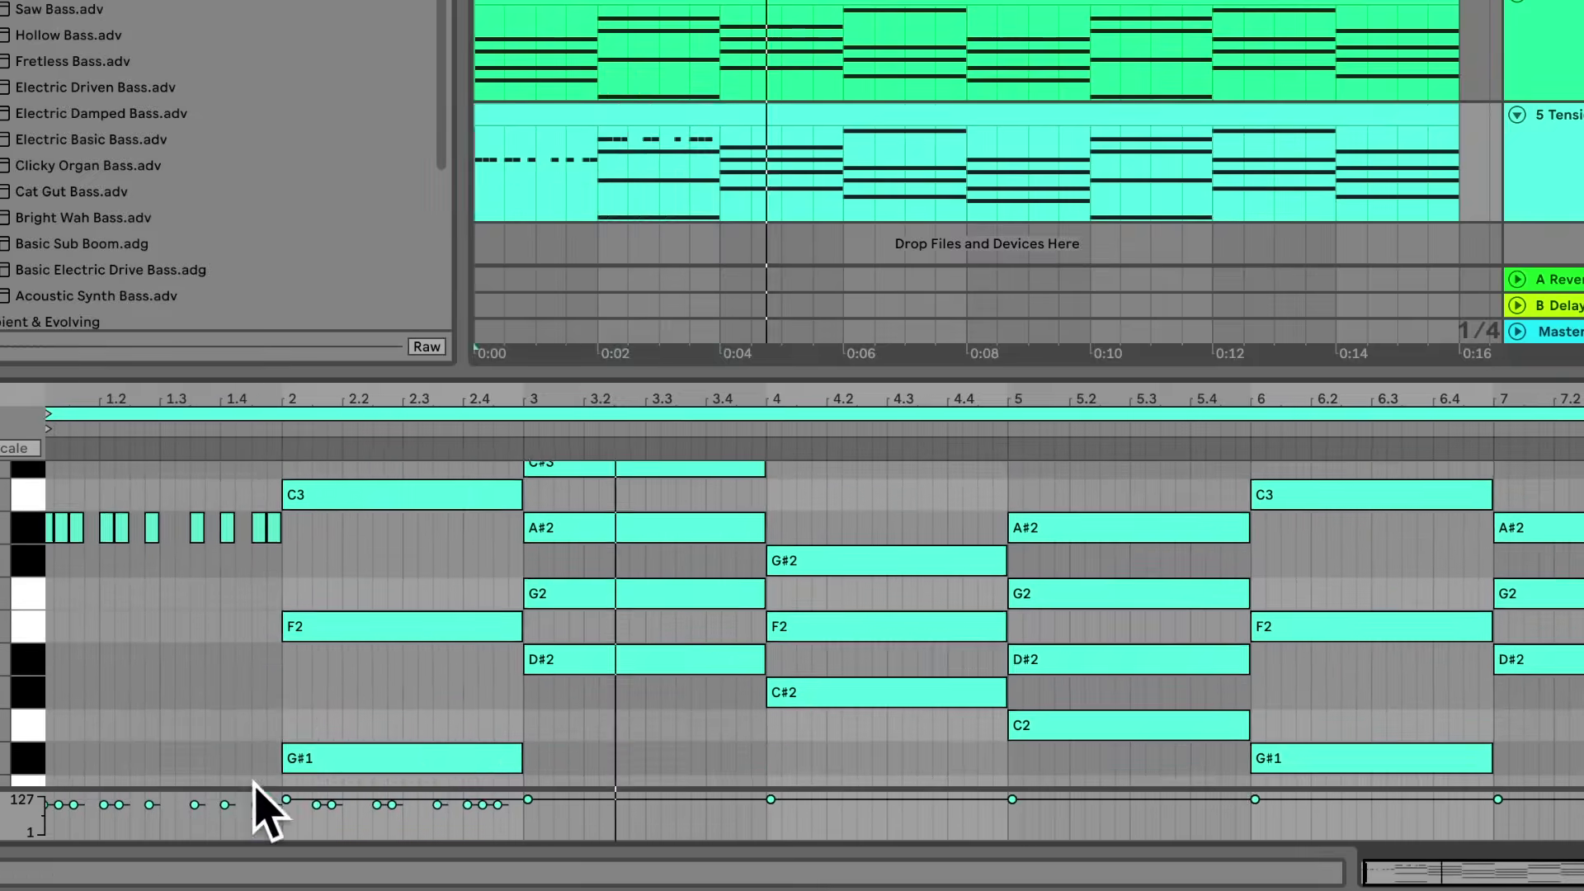
pyautogui.moveTo(330, 773)
pyautogui.mouseDown()
pyautogui.moveTo(525, 532)
pyautogui.moveTo(619, 529)
pyautogui.mouseUp()
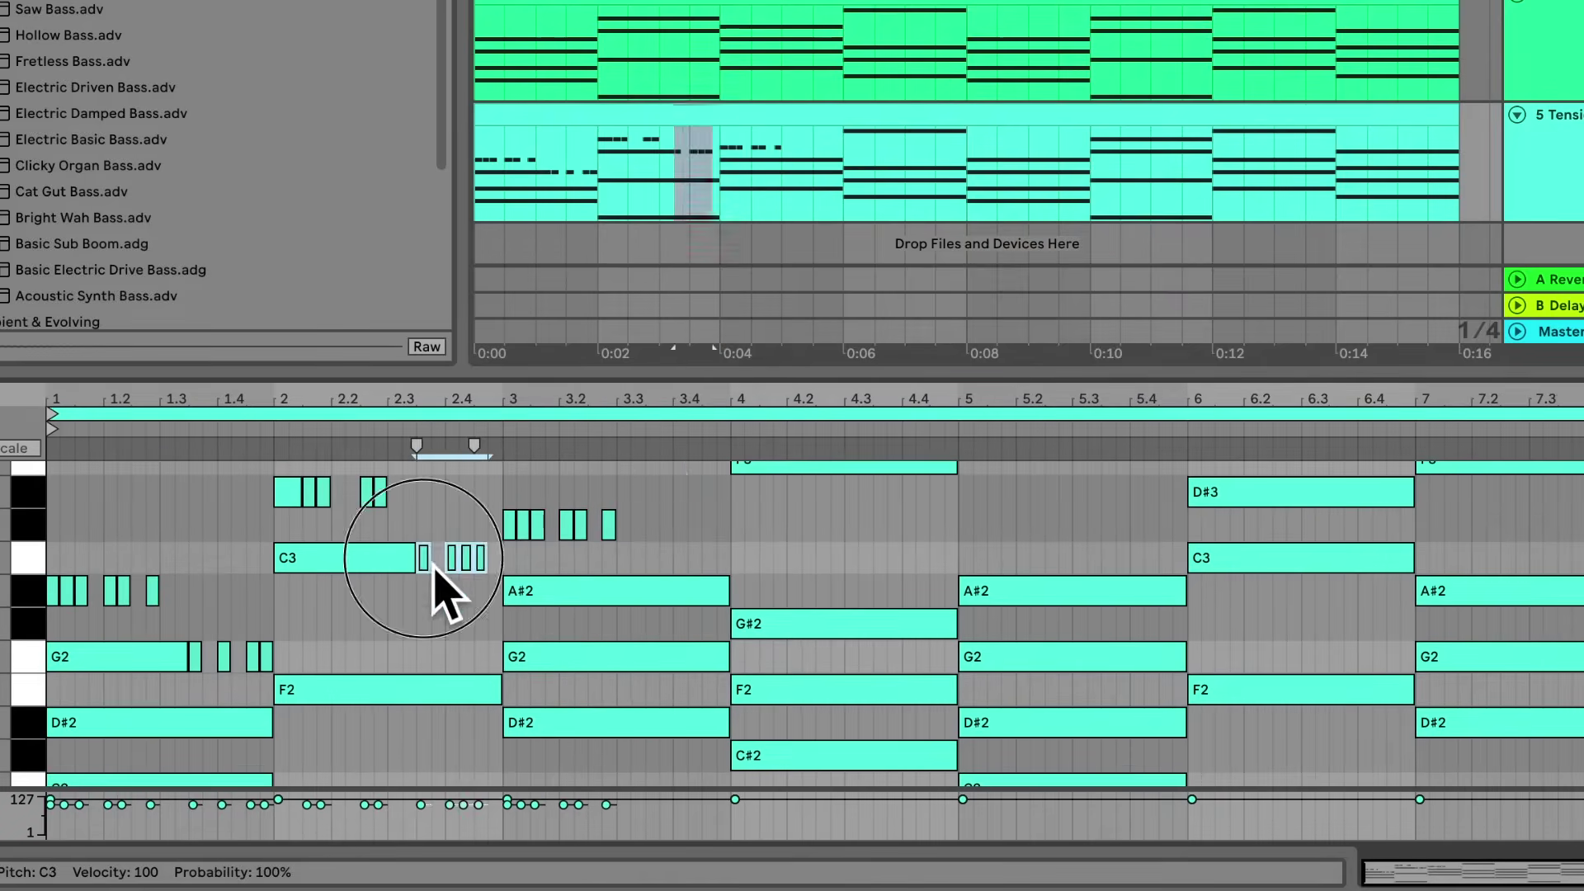
pyautogui.press('Delete')
pyautogui.moveTo(255, 708); pyautogui.dragTo(949, 594)
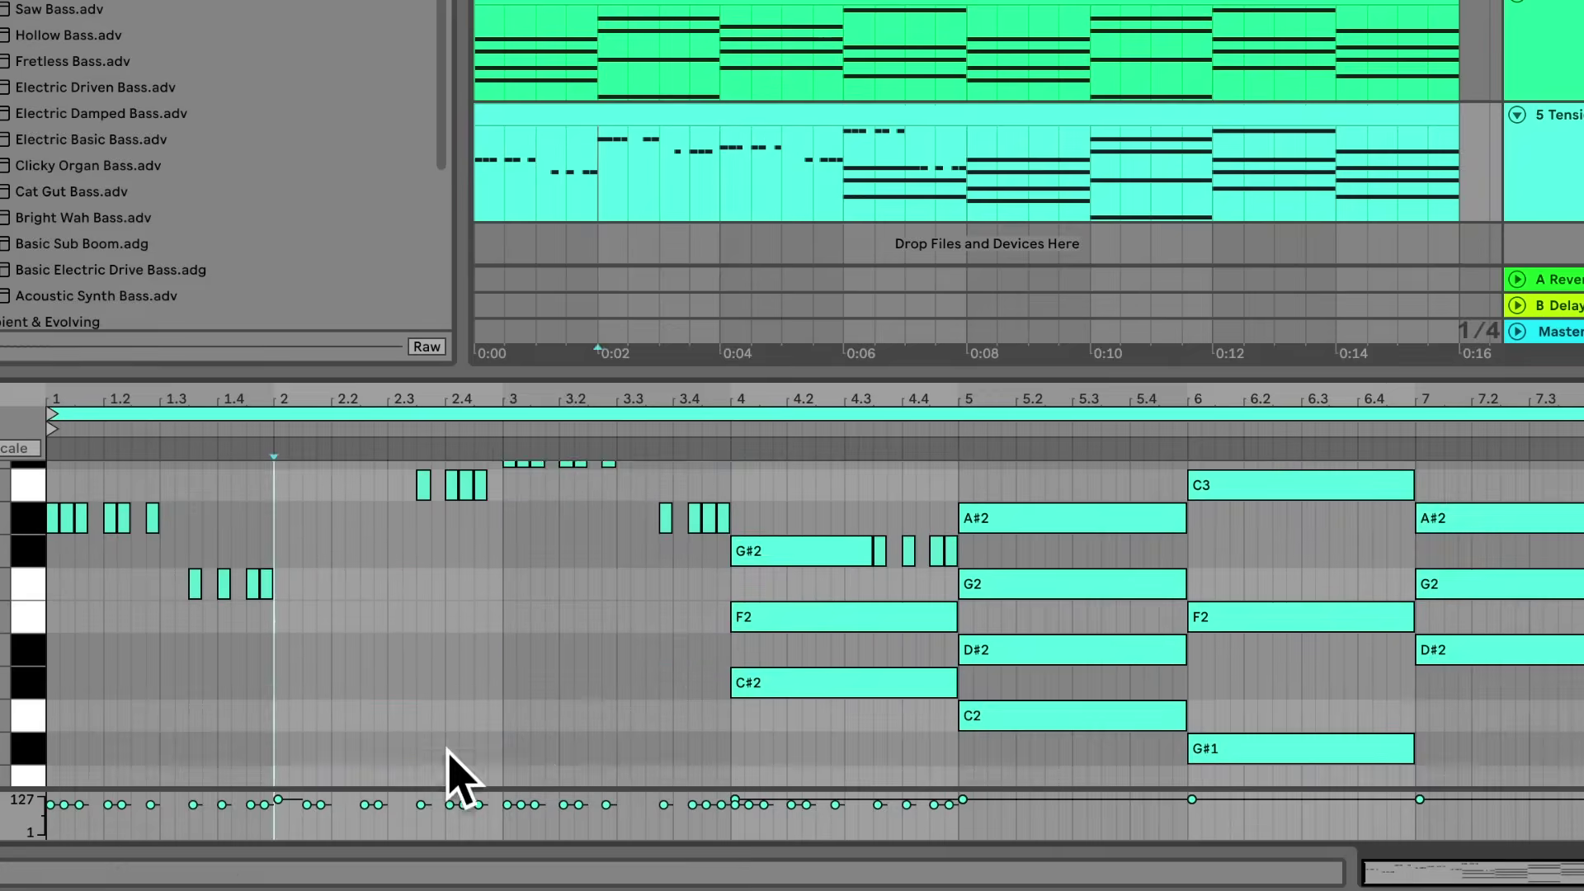
# Copy the arpeggio into bars 5–8 and delete the remaining long chord notes
pyautogui.moveTo(835, 785); pyautogui.dragTo(135, 513)
pyautogui.hotkey('ctrl', 'd')
pyautogui.click(1014, 672)
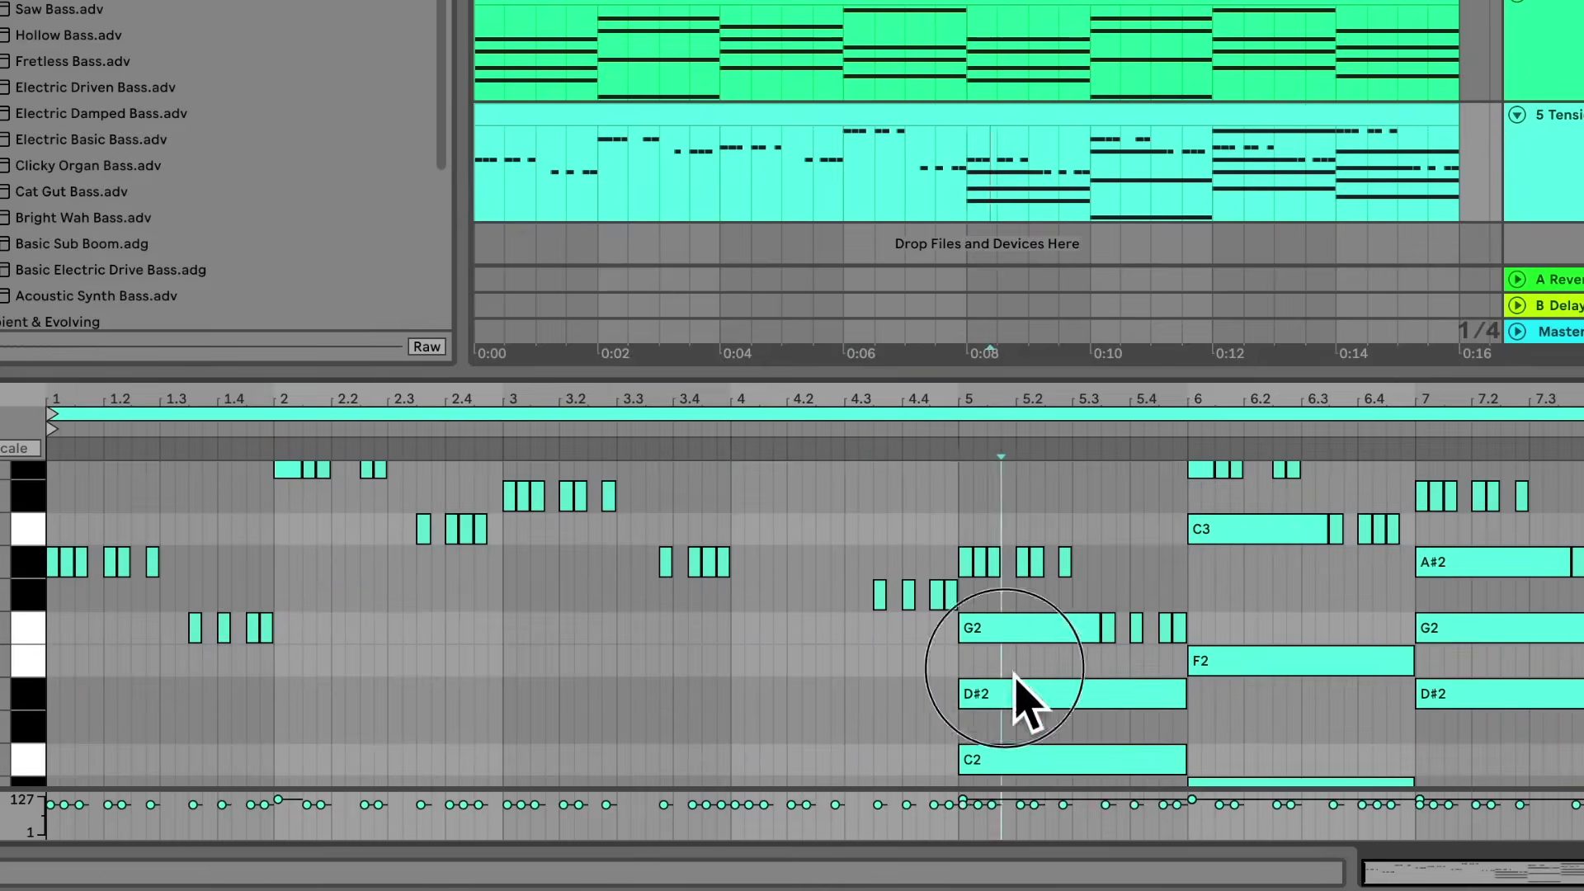
pyautogui.click(1523, 760)
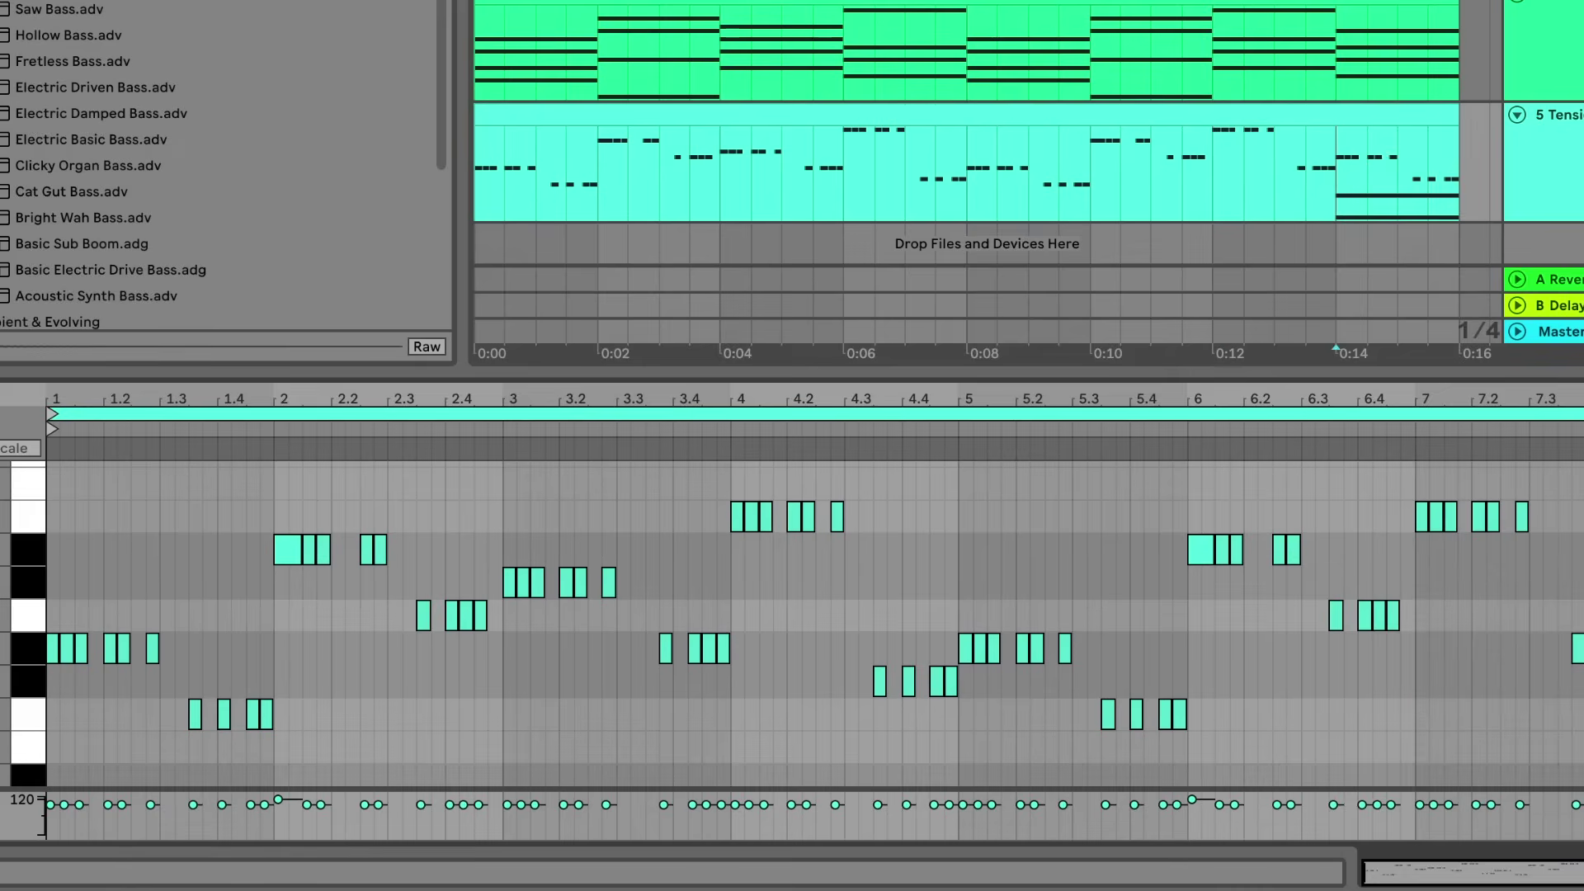
pyautogui.hotkey('ctrl', 'a')
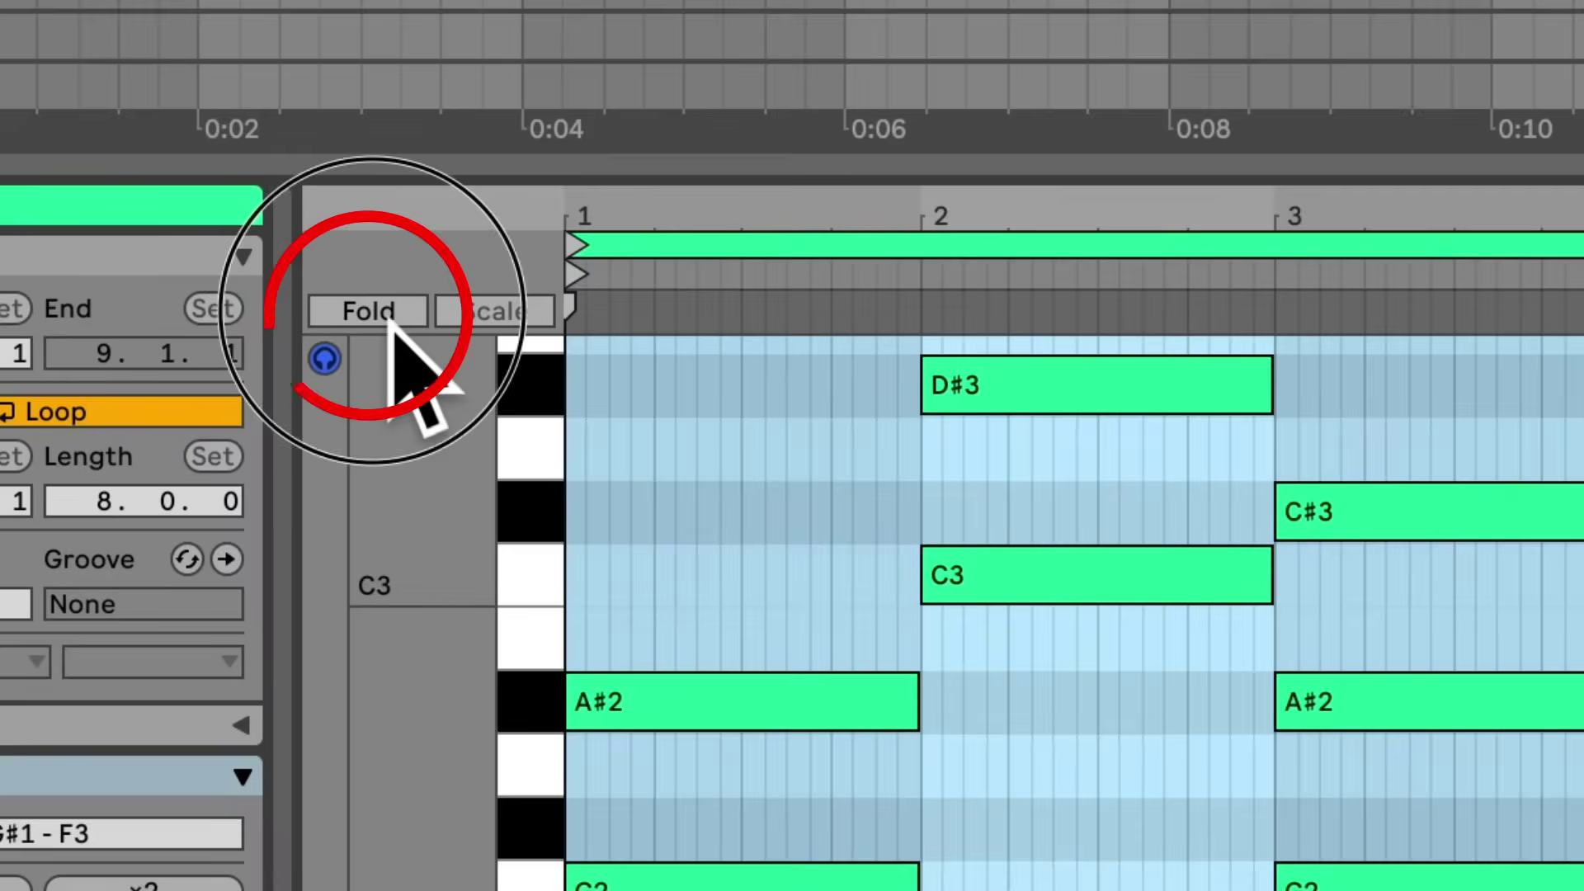
# Toggle Fold so the piano roll shows only the used pitch rows
pyautogui.click(394, 323)
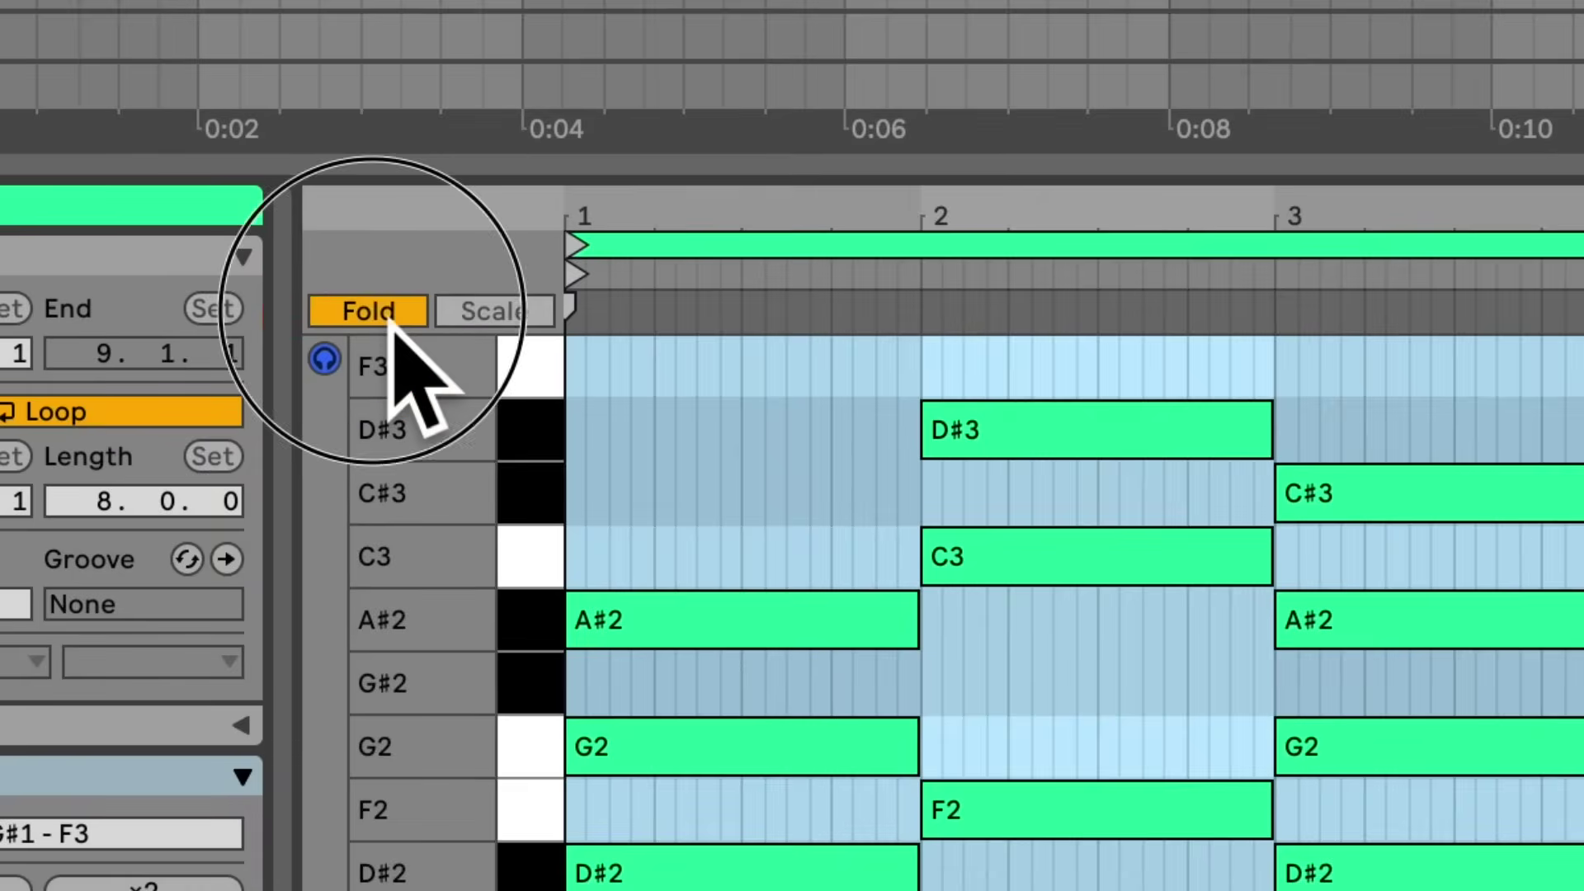
pyautogui.click(389, 322)
pyautogui.click(391, 323)
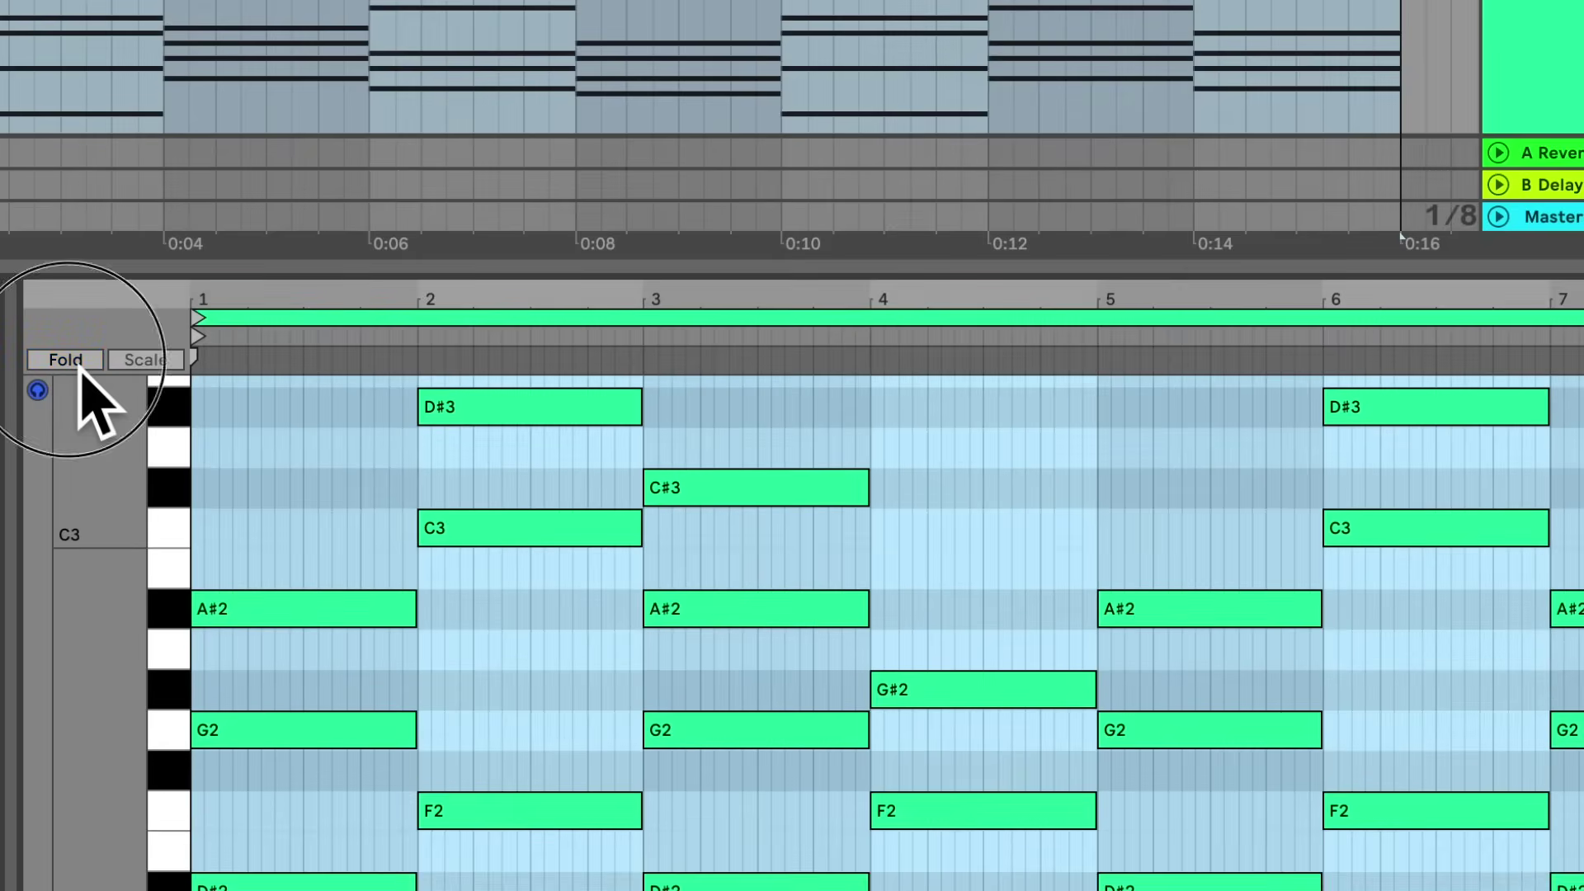
pyautogui.click(74, 361)
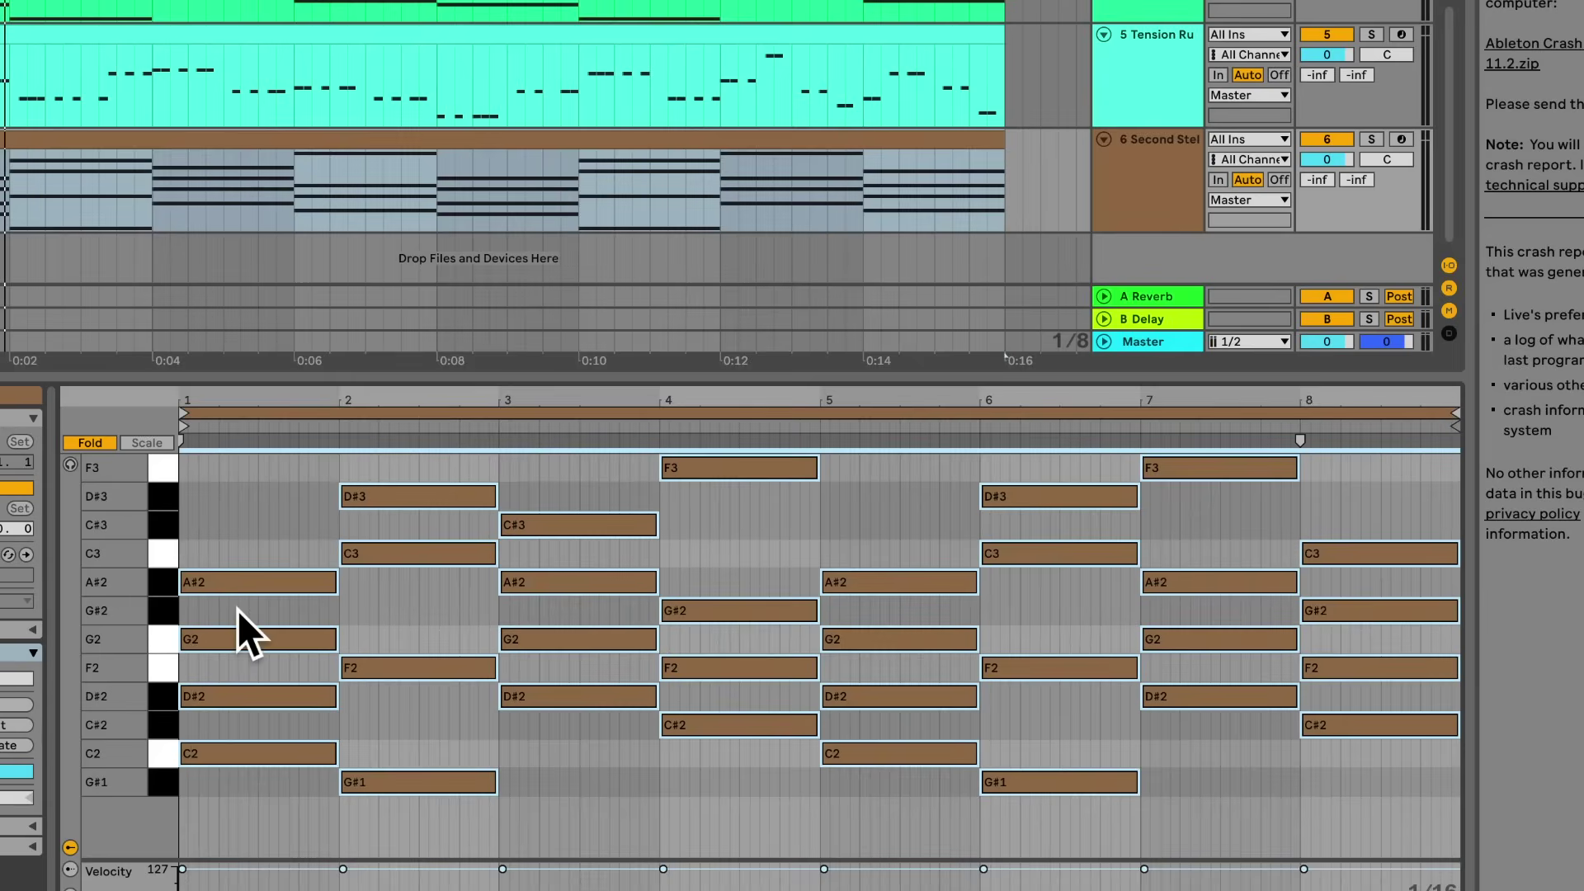
# Delete bar 1's C2 and A#2, then shorten and stagger D#2 and G2
pyautogui.click(269, 720)
pyautogui.doubleClick(224, 759)
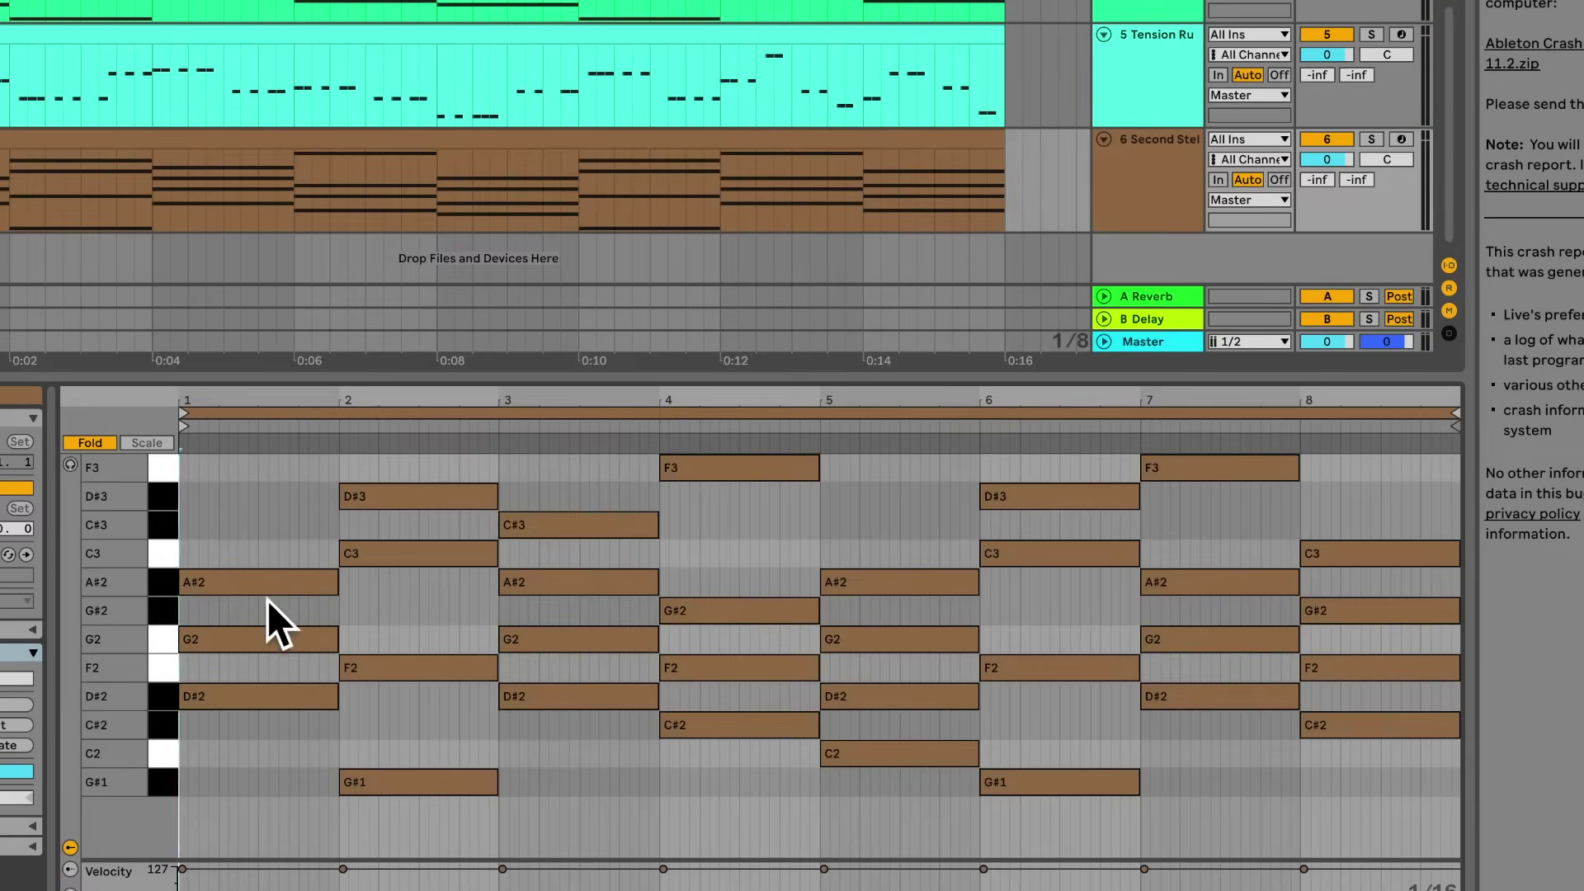
pyautogui.doubleClick(265, 585)
pyautogui.moveTo(206, 652); pyautogui.dragTo(310, 652)
pyautogui.keyDown('ctrl'); pyautogui.scroll(3, 313, 652); pyautogui.keyUp('ctrl')
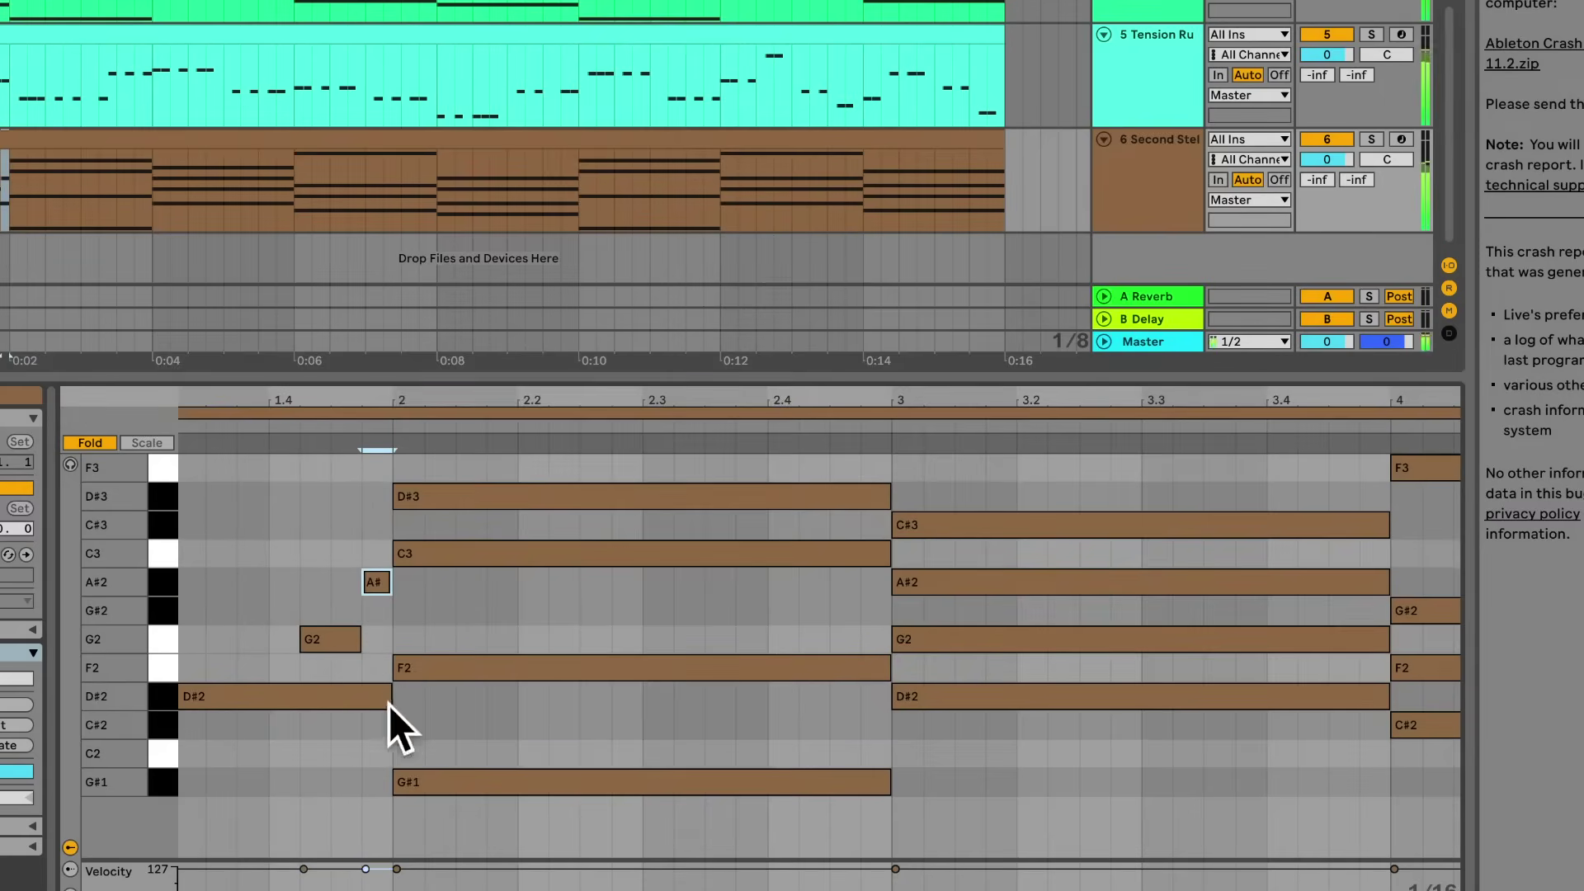
pyautogui.moveTo(389, 704); pyautogui.dragTo(308, 711)
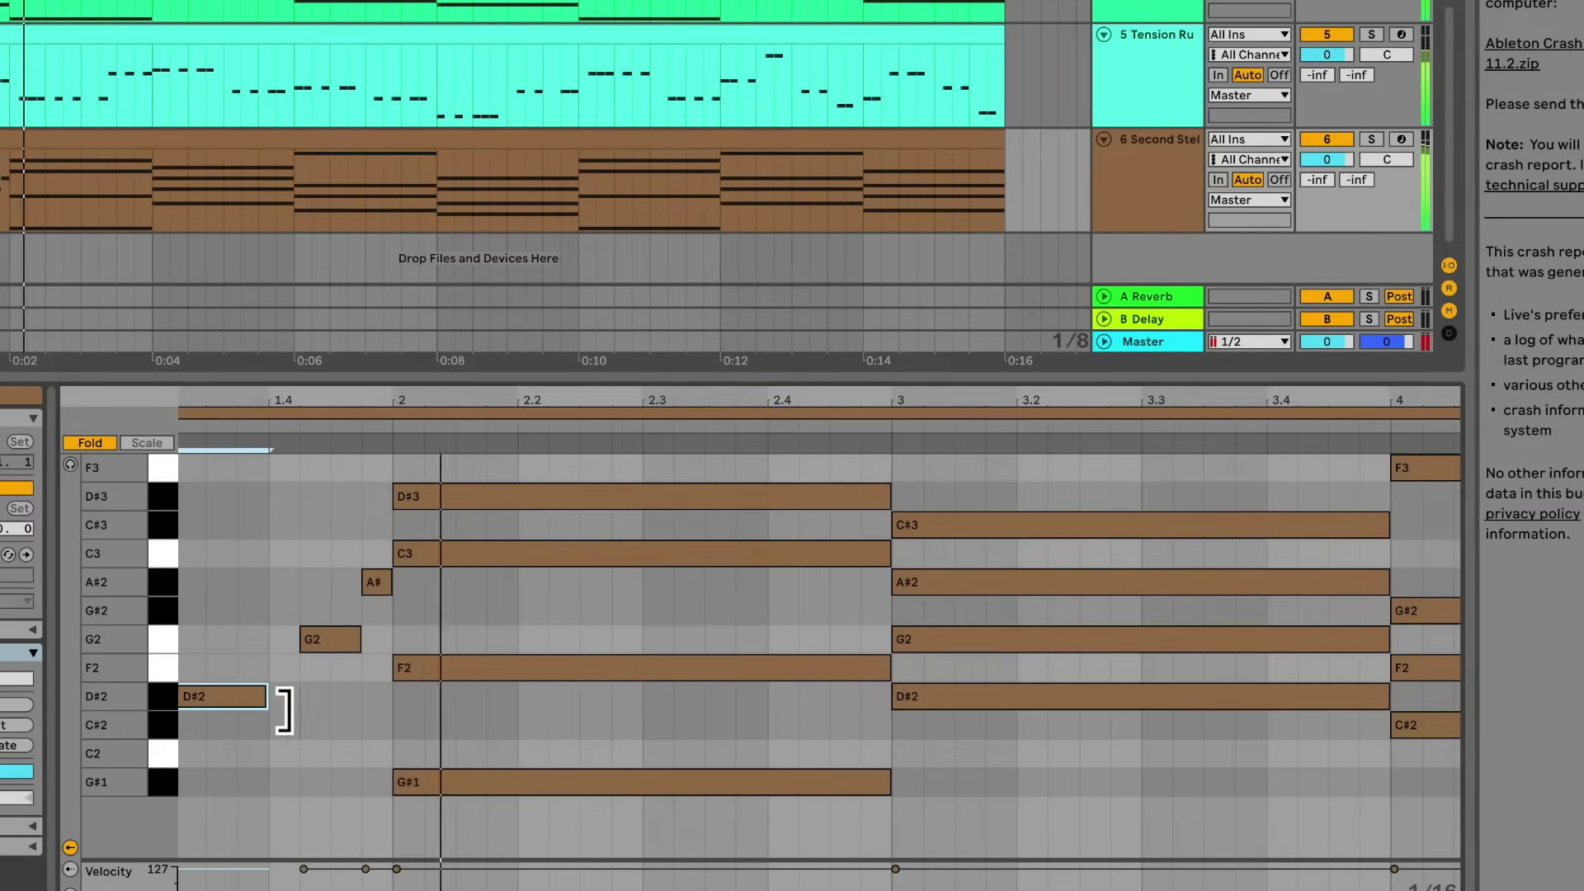
pyautogui.moveTo(334, 647); pyautogui.dragTo(304, 652)
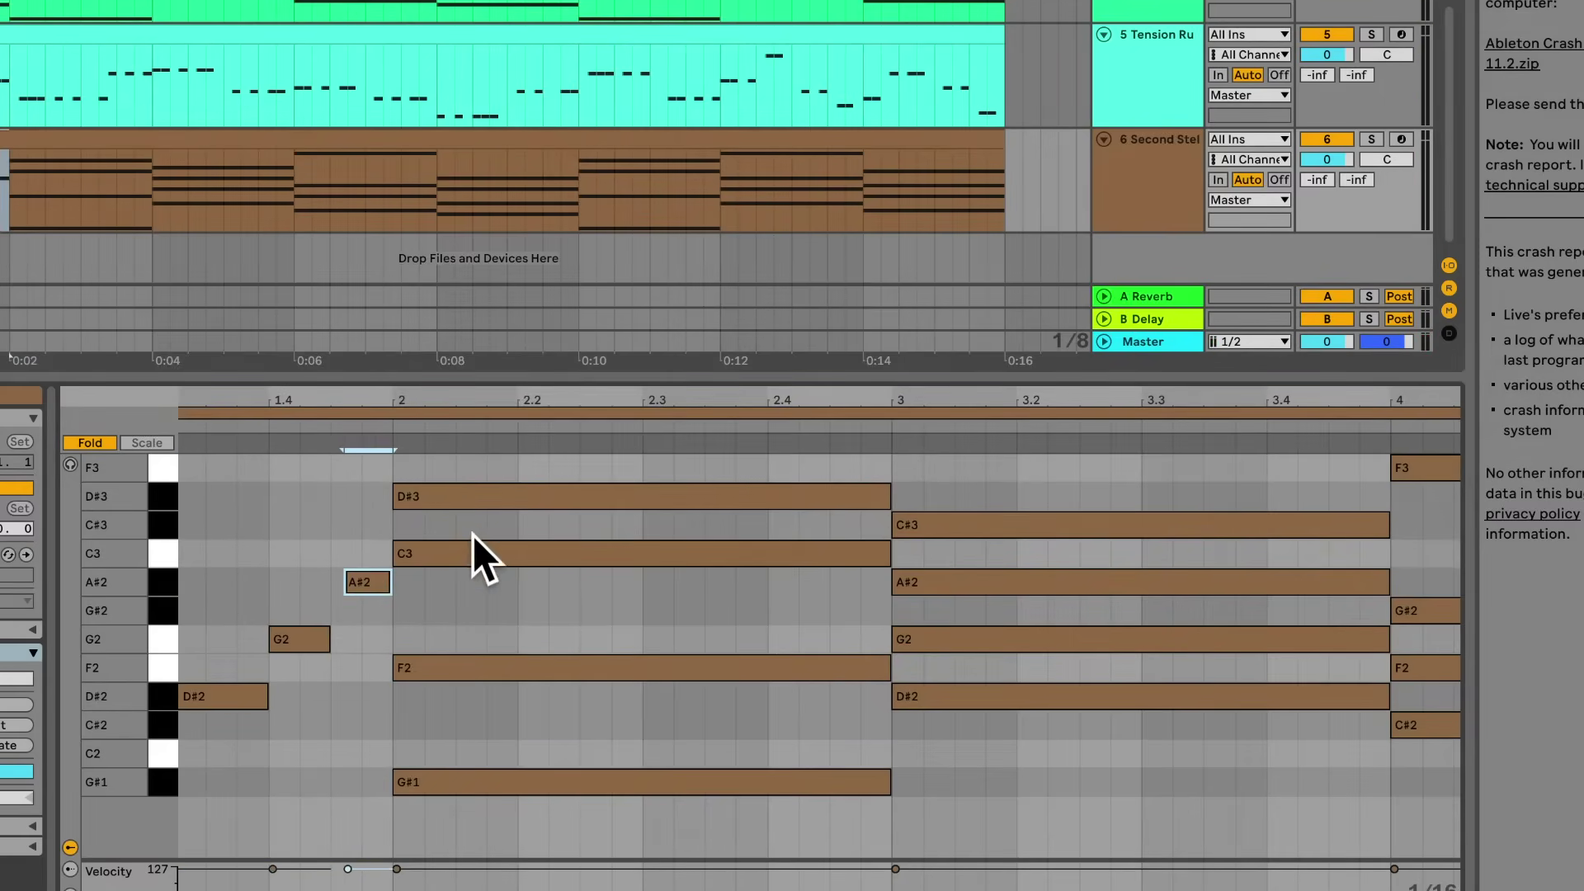
# Shorten and stagger the remaining chord notes into an arpeggio, then play it back
pyautogui.moveTo(473, 534)
pyautogui.mouseDown()
pyautogui.moveTo(849, 538)
pyautogui.moveTo(418, 815)
pyautogui.moveTo(665, 648)
pyautogui.moveTo(875, 577)
pyautogui.mouseUp()
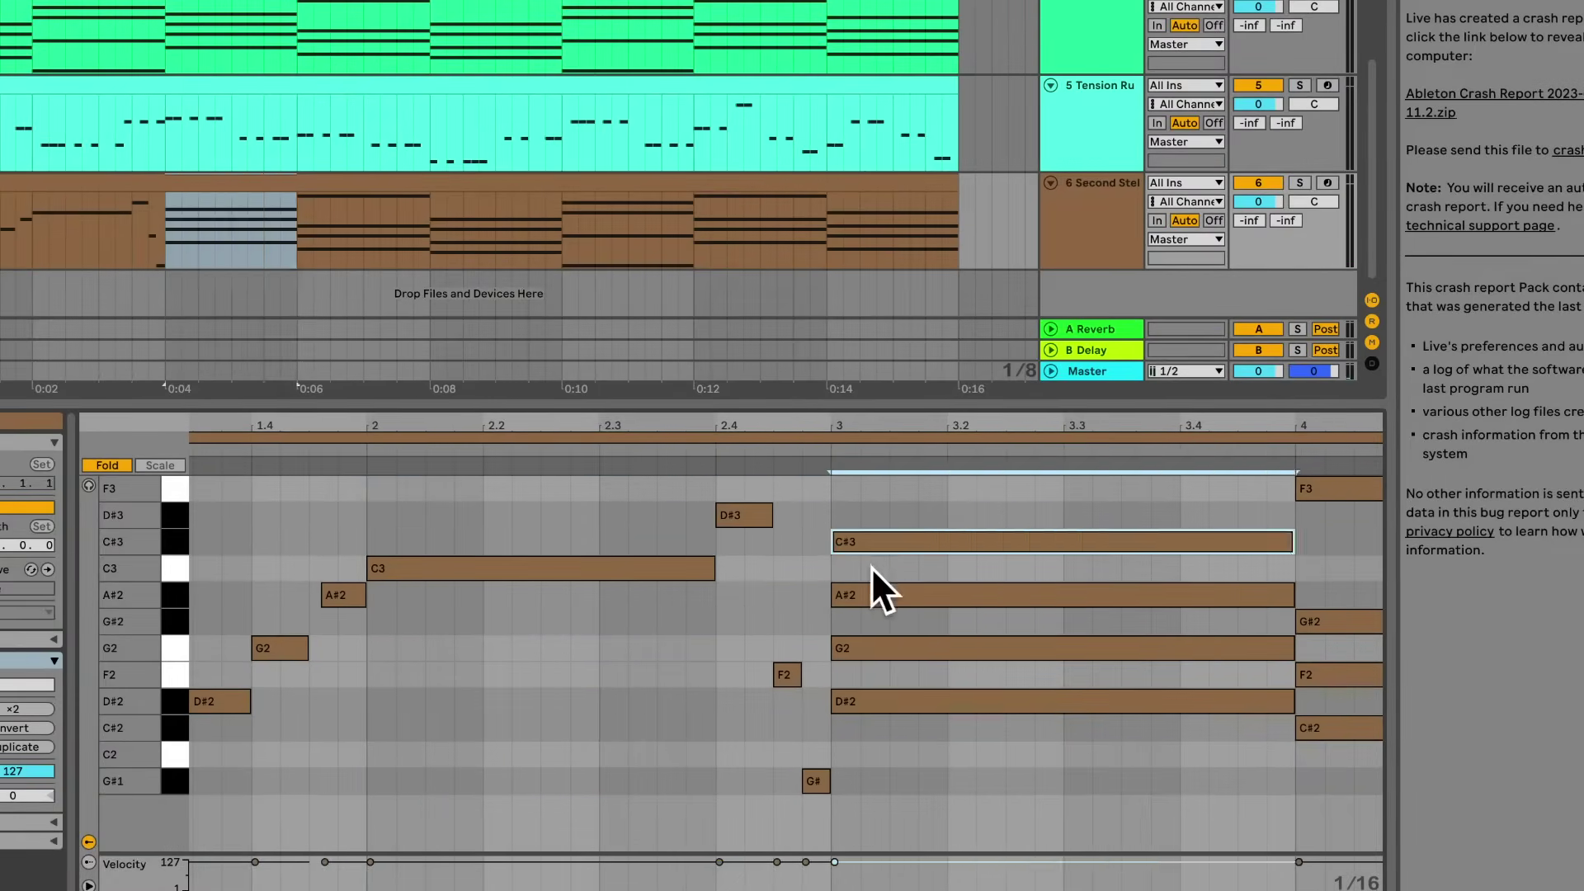
pyautogui.moveTo(1293, 541); pyautogui.dragTo(946, 541)
pyautogui.moveTo(834, 595); pyautogui.dragTo(1006, 595)
pyautogui.moveTo(1293, 595); pyautogui.dragTo(1063, 595)
pyautogui.moveTo(833, 648); pyautogui.dragTo(1065, 648)
pyautogui.moveTo(1293, 648); pyautogui.dragTo(1178, 648)
pyautogui.press('space')
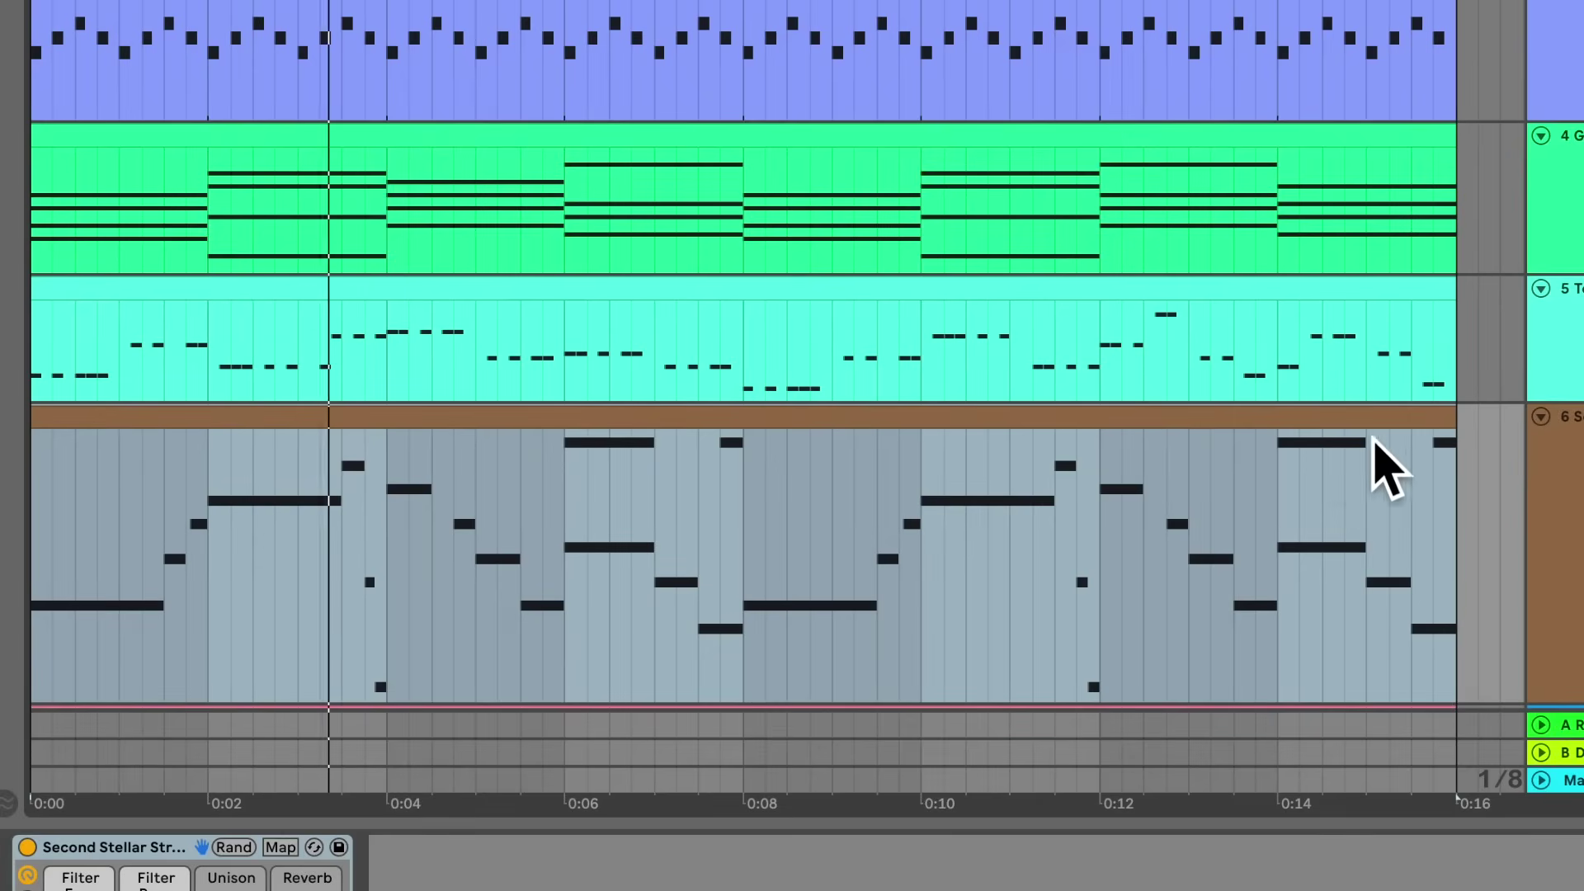
# Trim the track 6 strings clip to eight seconds and move it to 0:08–0:16
pyautogui.moveTo(1464, 435)
pyautogui.mouseDown()
pyautogui.moveTo(1263, 424)
pyautogui.moveTo(746, 449)
pyautogui.mouseUp()
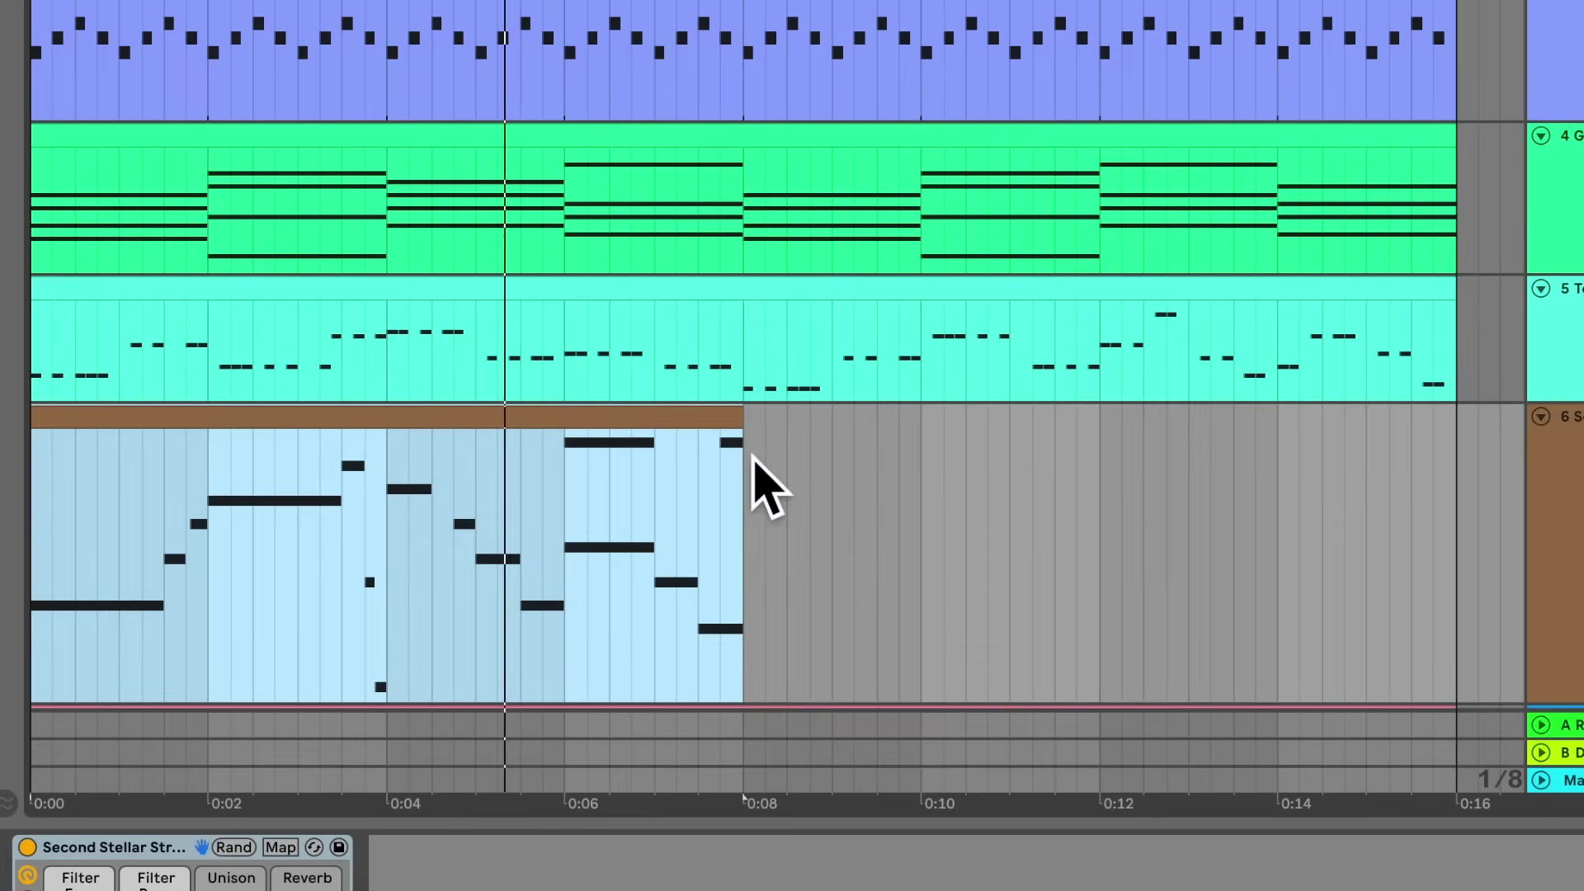
pyautogui.moveTo(407, 418); pyautogui.dragTo(1081, 429)
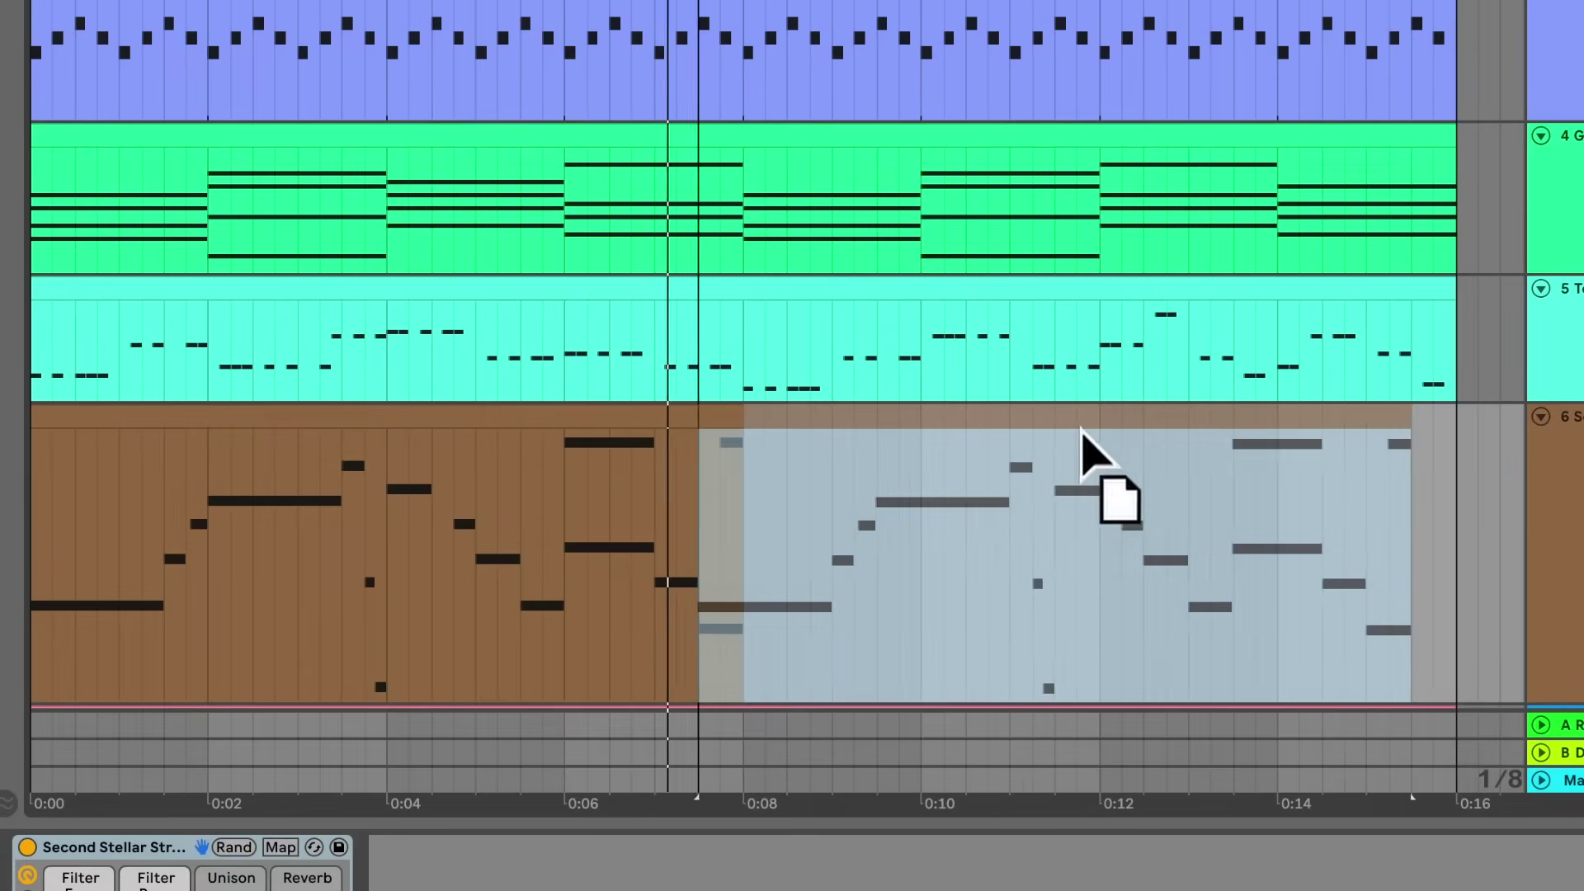
pyautogui.moveTo(1081, 429); pyautogui.dragTo(1124, 437)
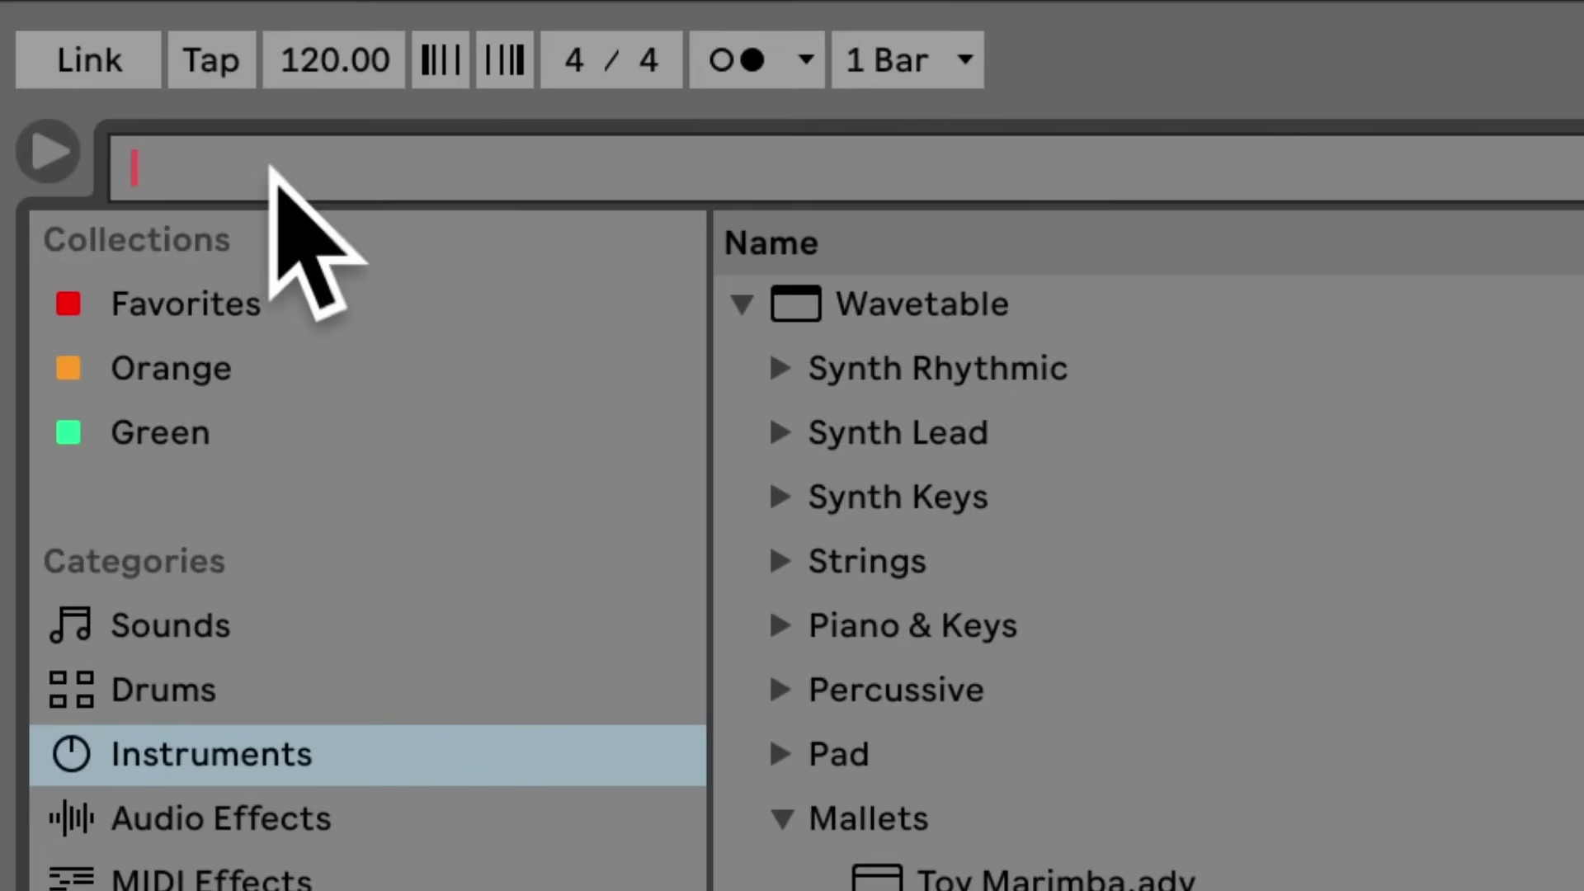
# Search the browser for 'arp' across all categories and select the Arpeggiator result
pyautogui.write('rp')
pyautogui.click(198, 499)
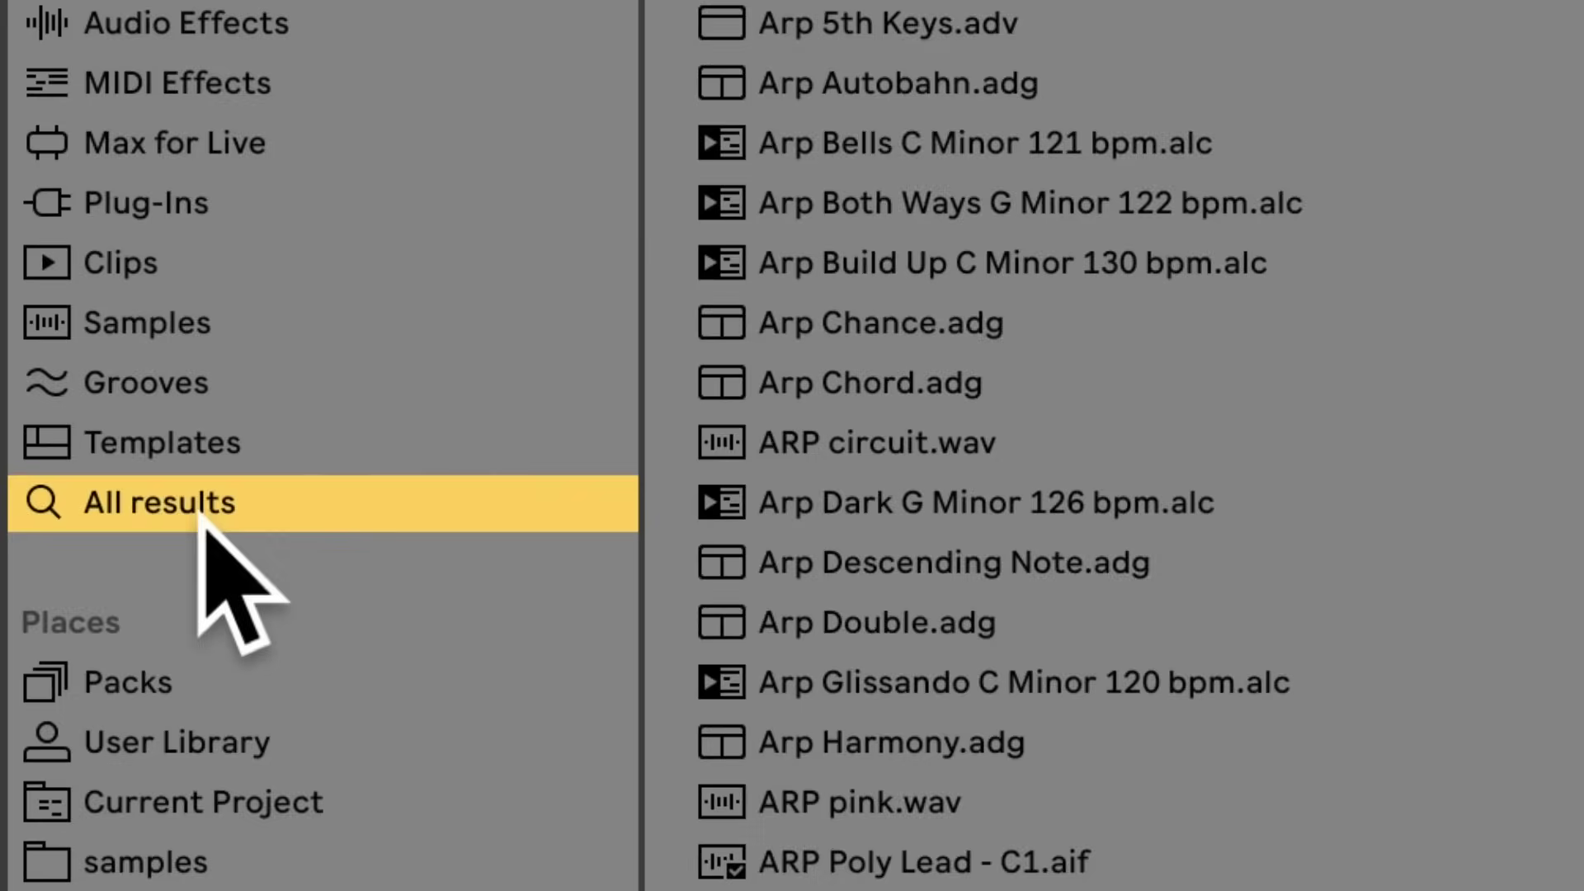
pyautogui.click(815, 260)
pyautogui.click(899, 268)
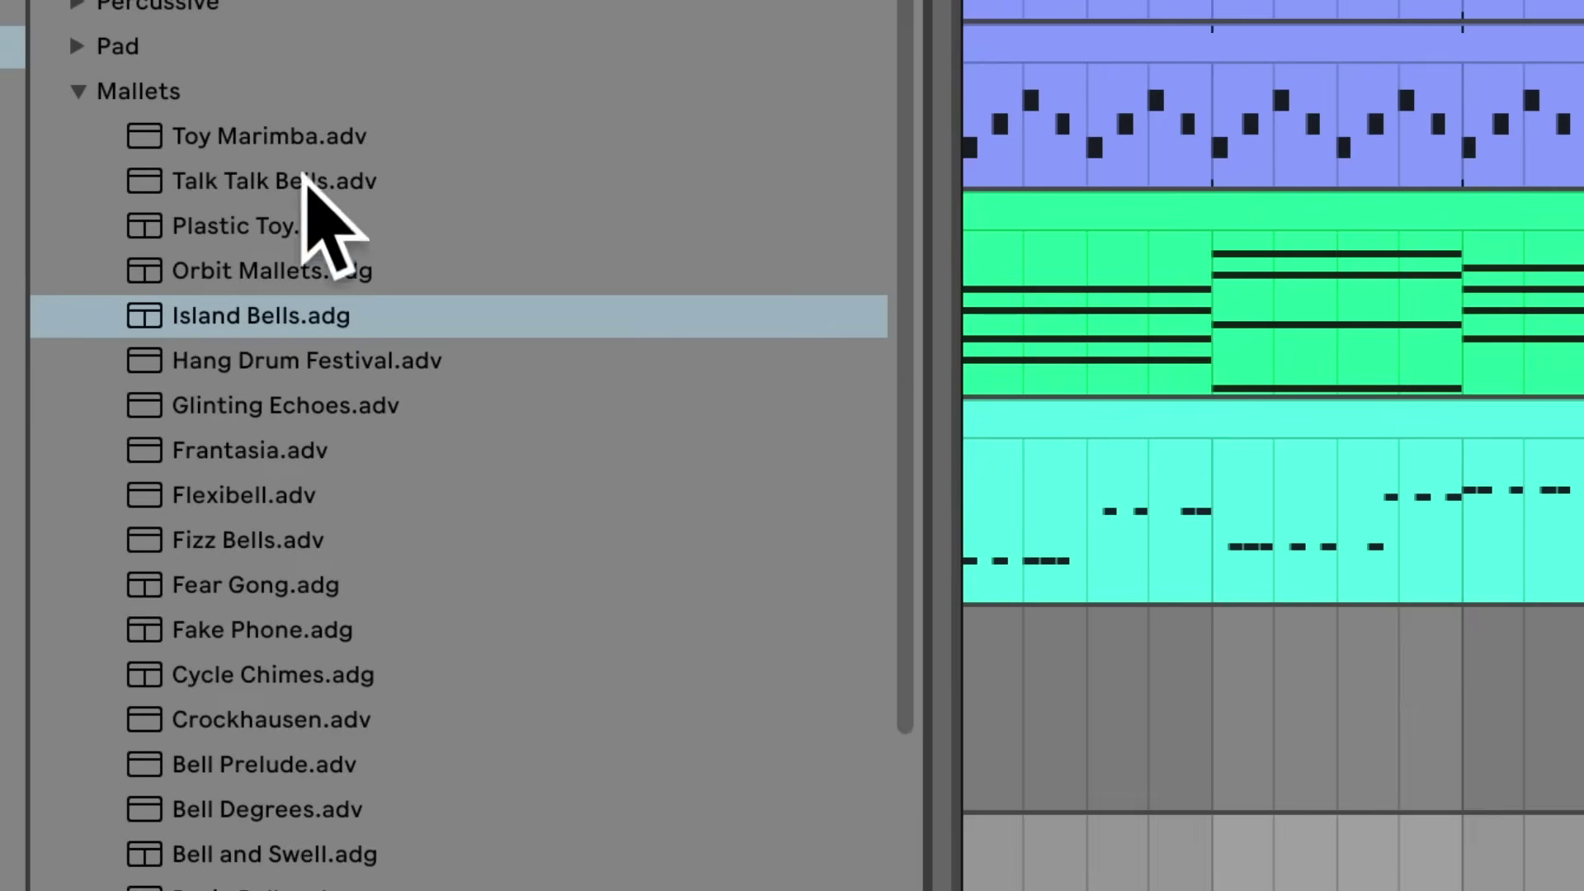
# Load Island Bells onto a new track and paste the chord clip into its lane
pyautogui.doubleClick(260, 318)
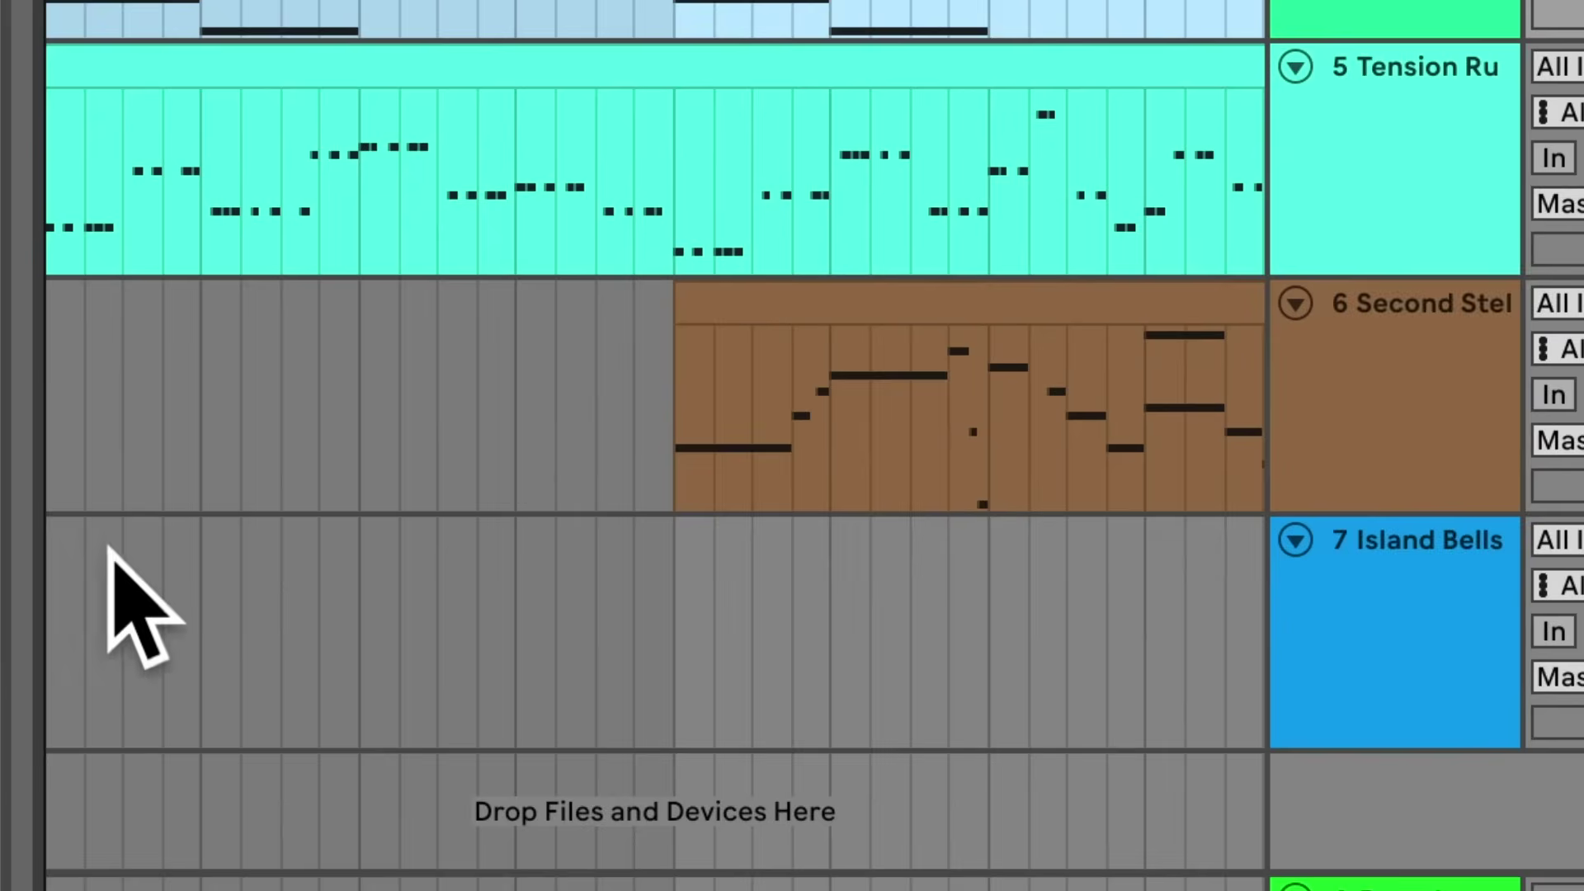
pyautogui.click(80, 559)
pyautogui.hotkey('ctrl', 'v')
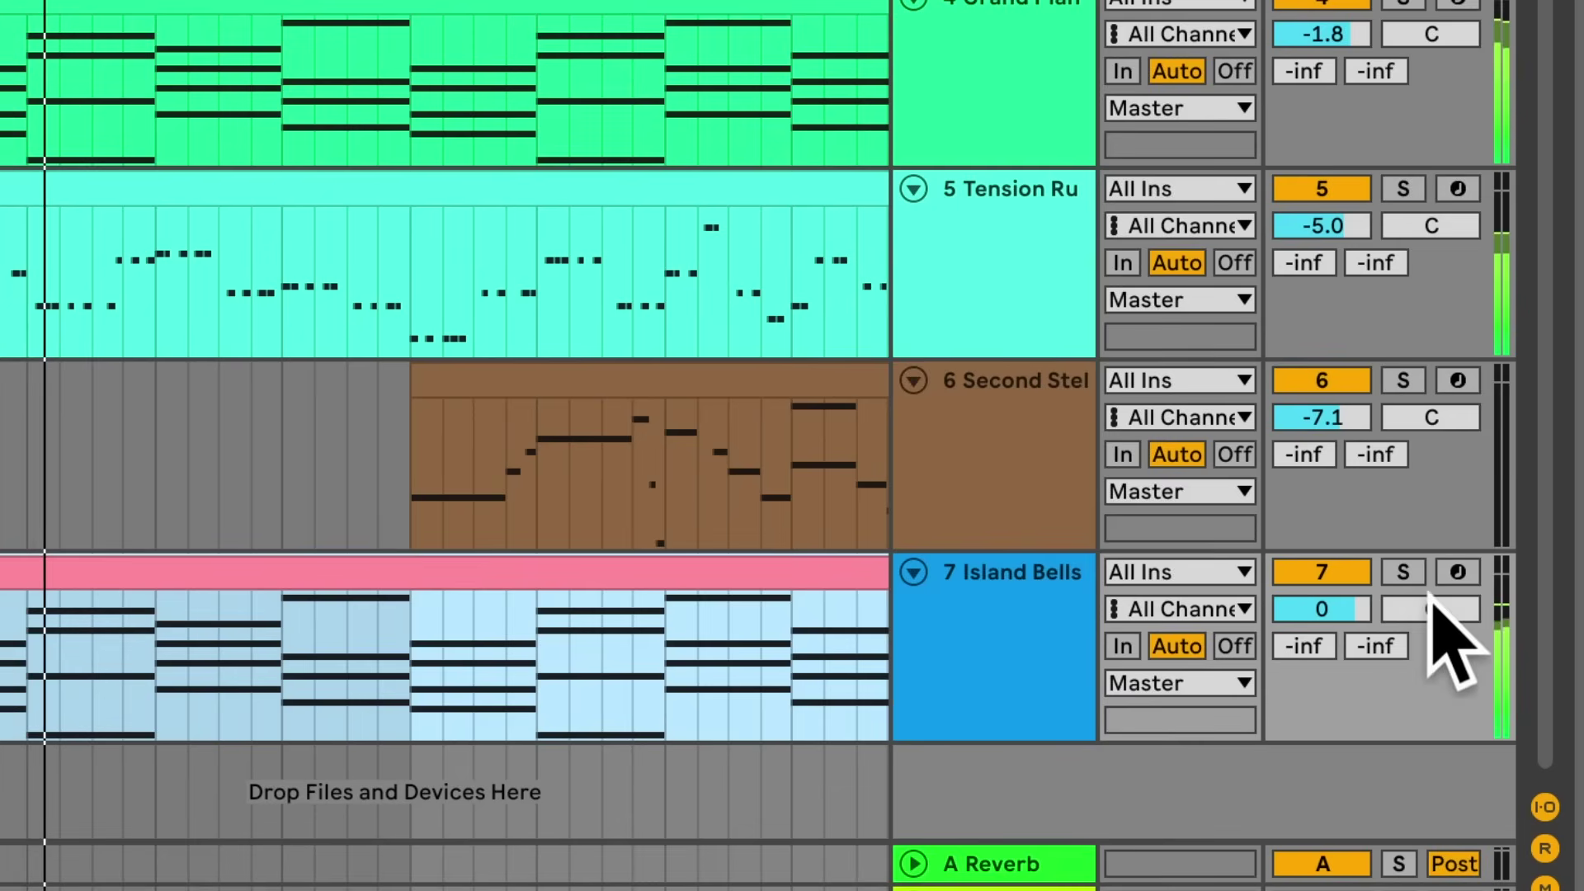
# Solo the Island Bells track and set its arpeggiator to UpDown with a Swing 8 groove
pyautogui.click(1403, 572)
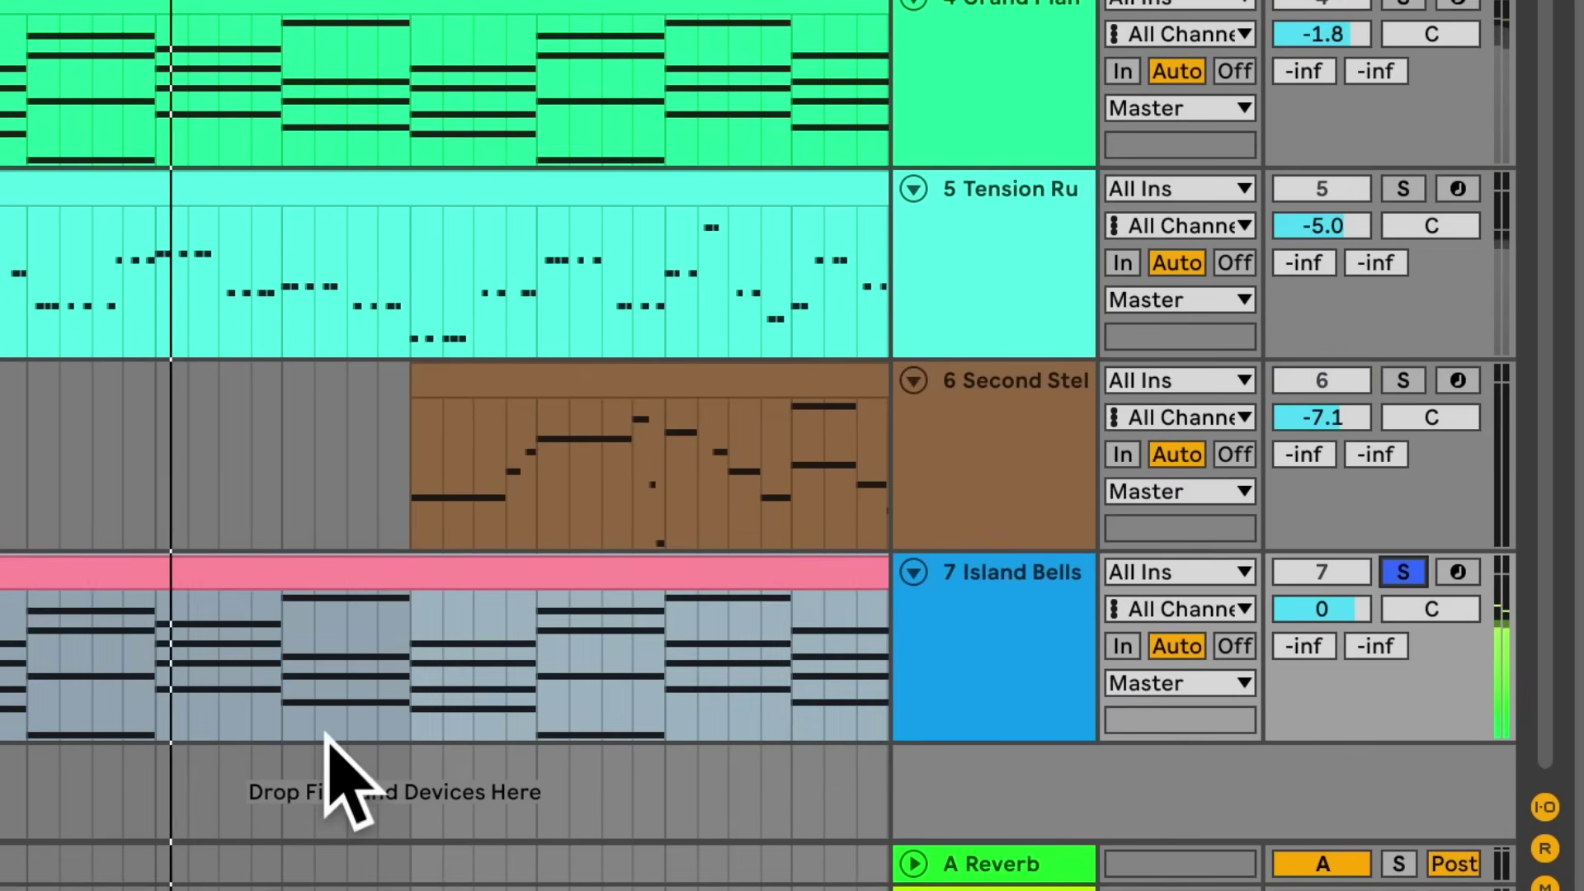
pyautogui.click(326, 734)
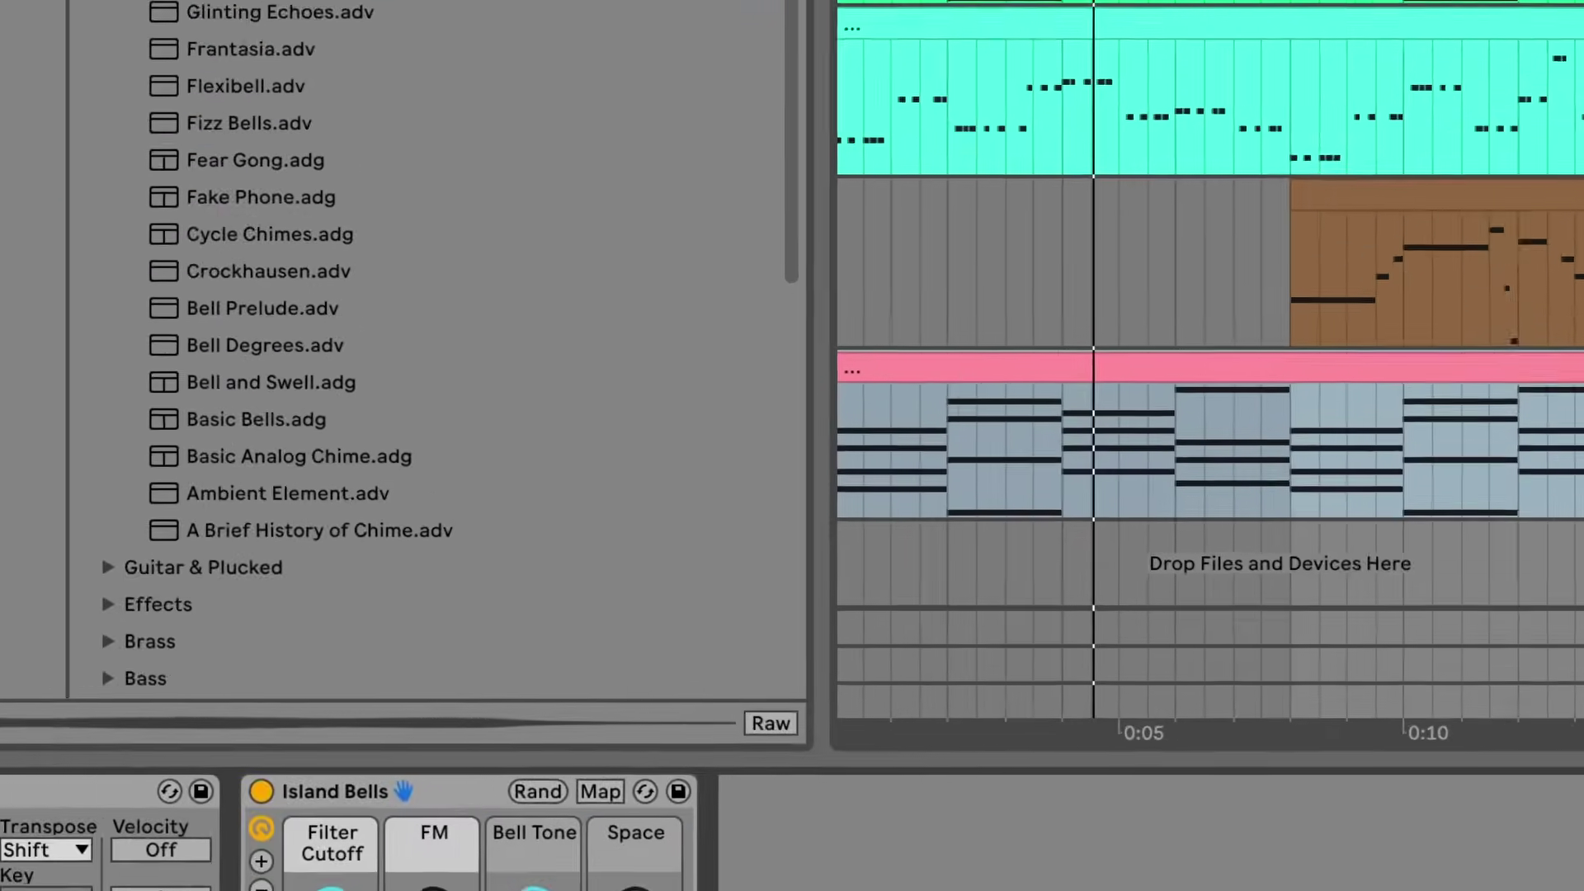
pyautogui.click(248, 711)
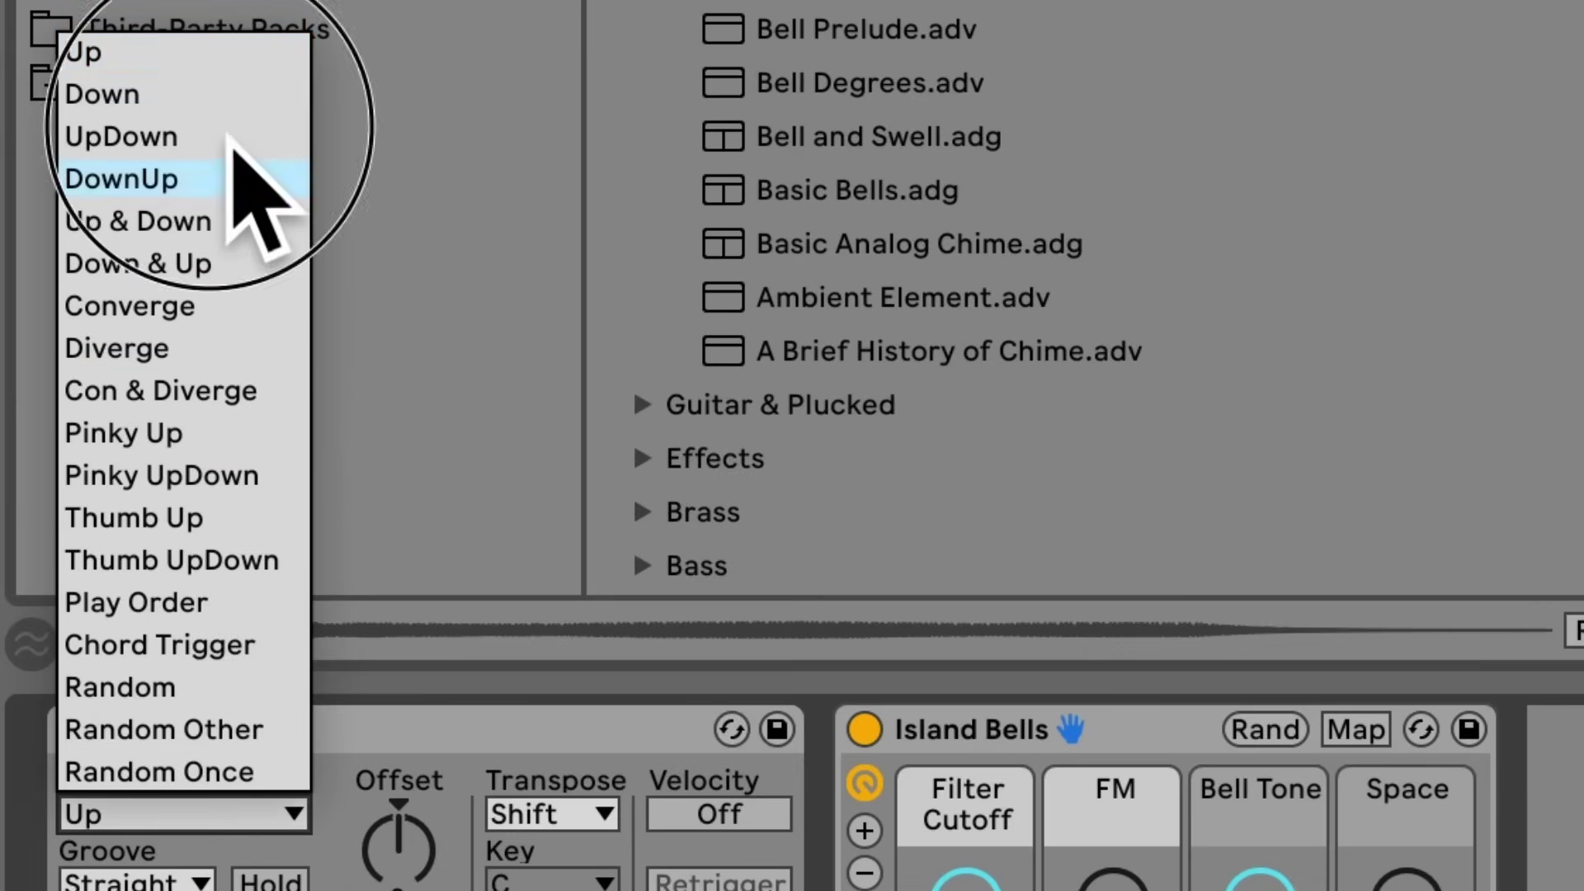
pyautogui.click(157, 146)
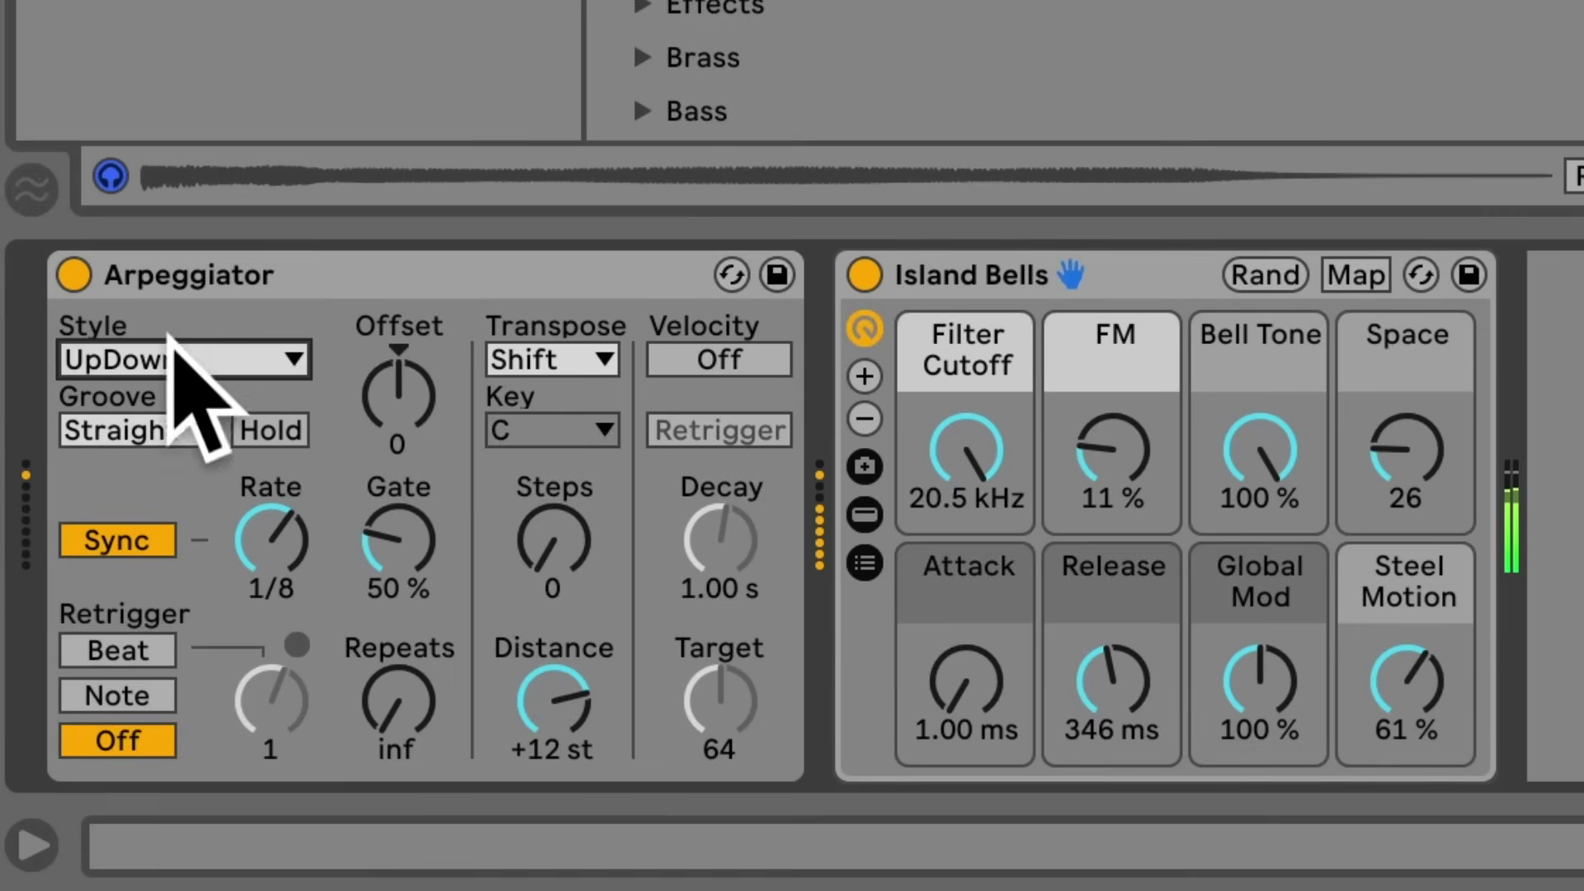
pyautogui.click(165, 430)
pyautogui.click(165, 486)
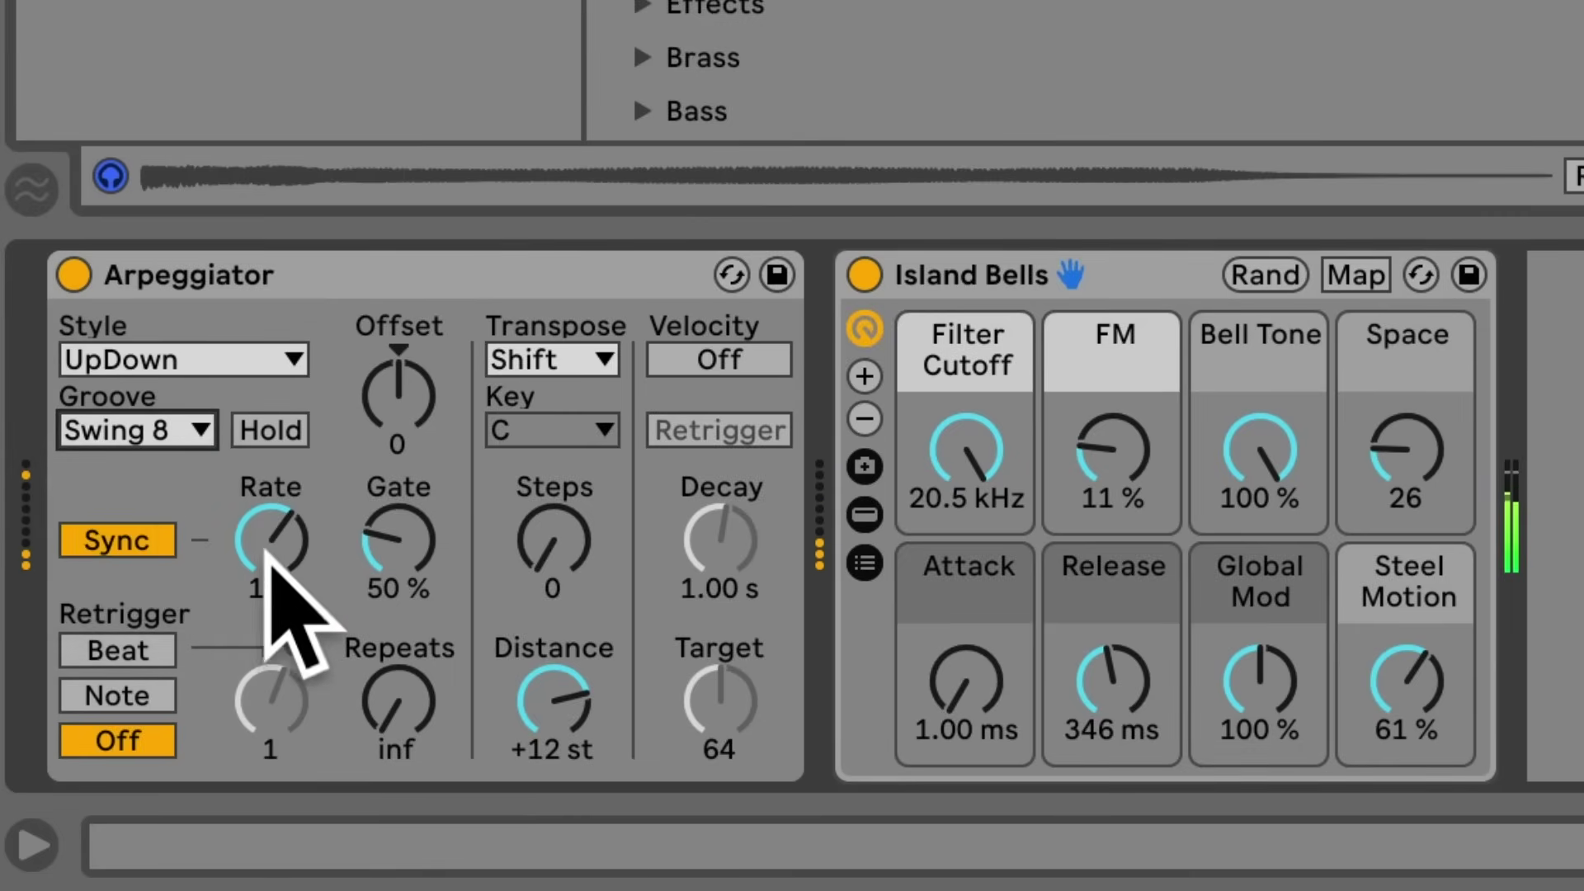
# Change the arpeggio style to Random, select its rate, and also solo the Grand Piano track
pyautogui.click(280, 363)
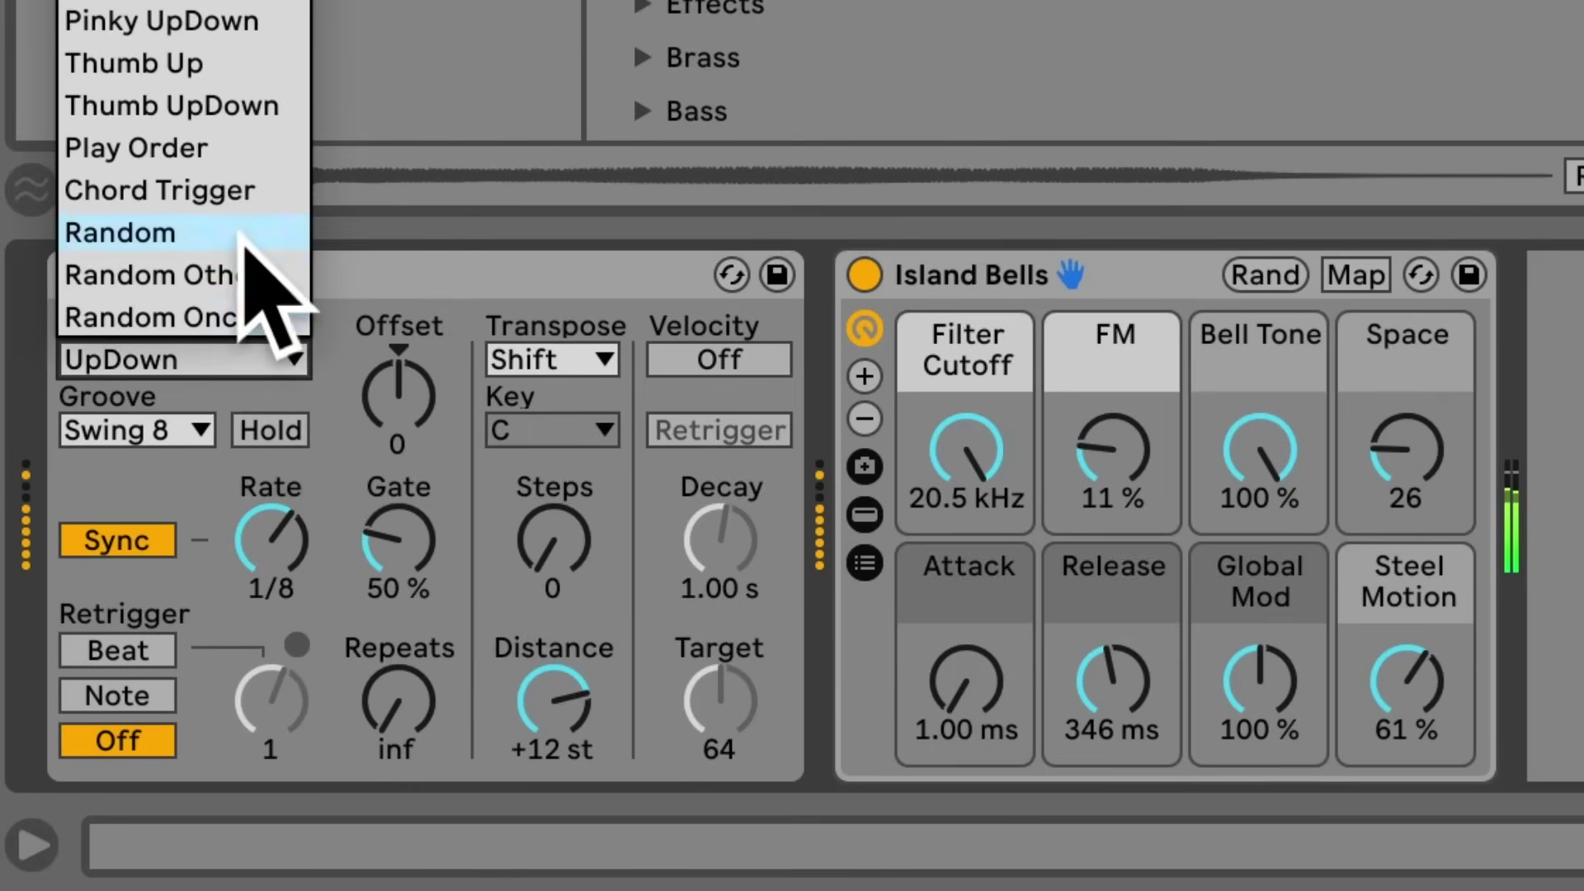
pyautogui.click(243, 235)
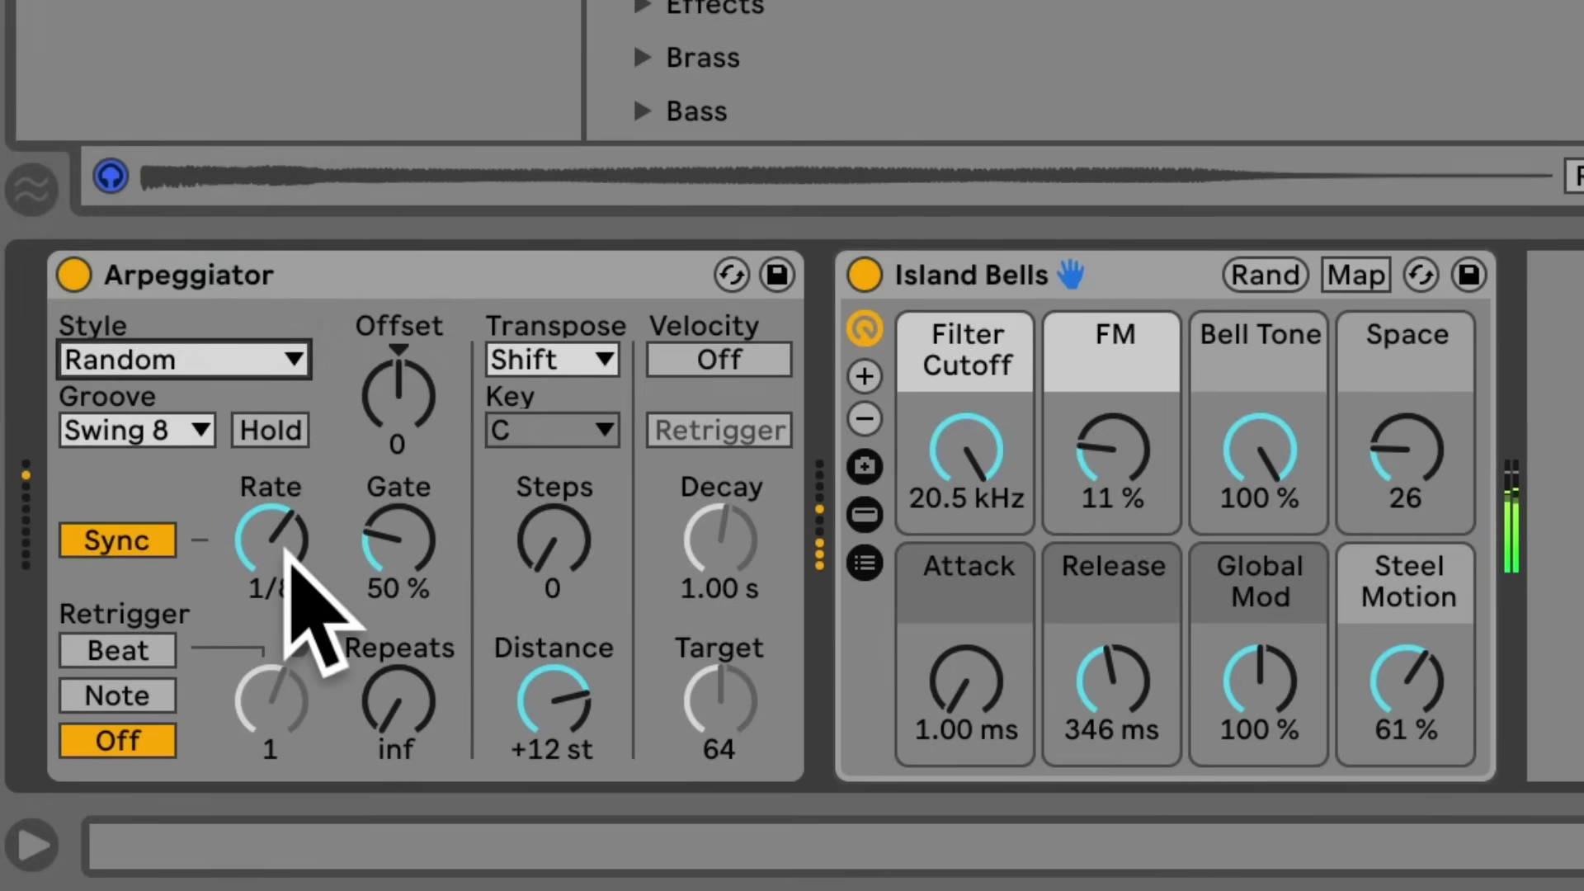
pyautogui.click(285, 552)
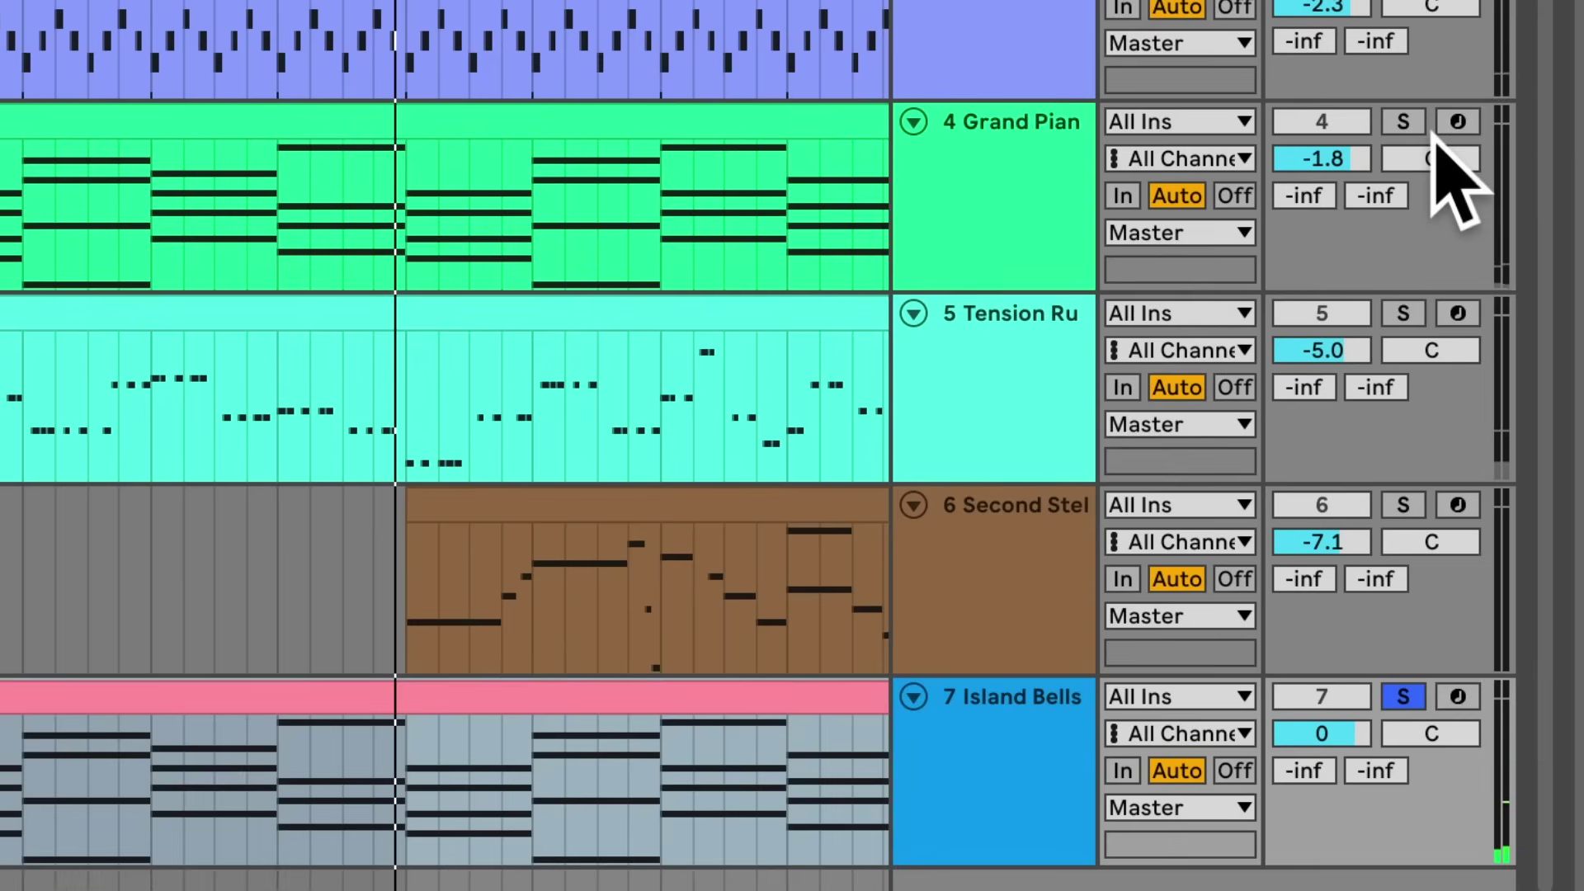
pyautogui.click(1402, 121)
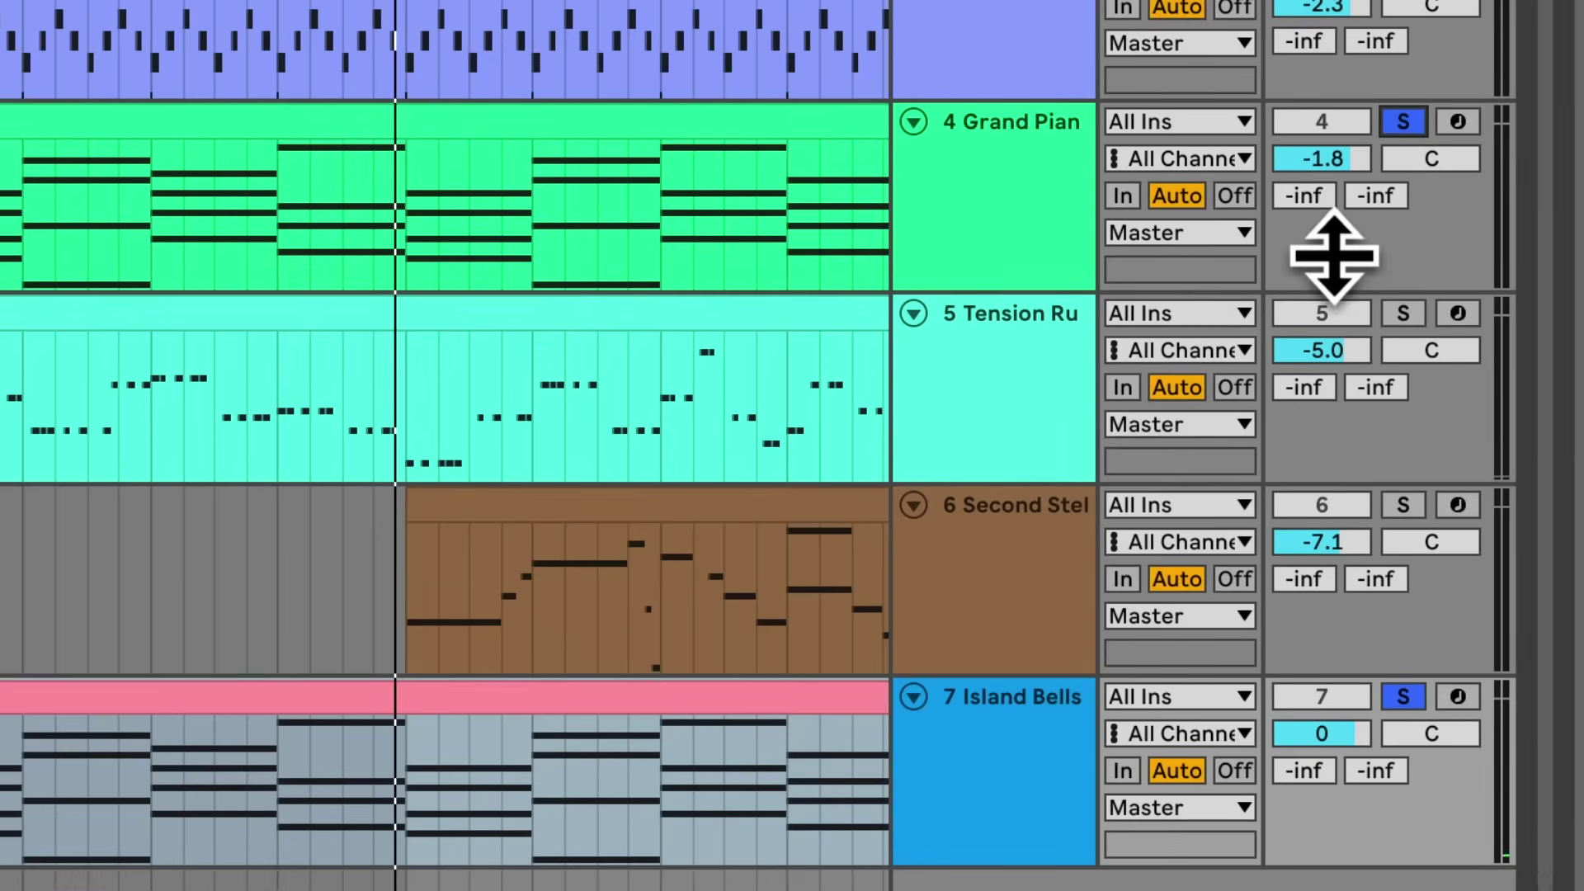
# Play the soloed Grand Piano and arpeggiated Island Bells tracks together
pyautogui.press('space')
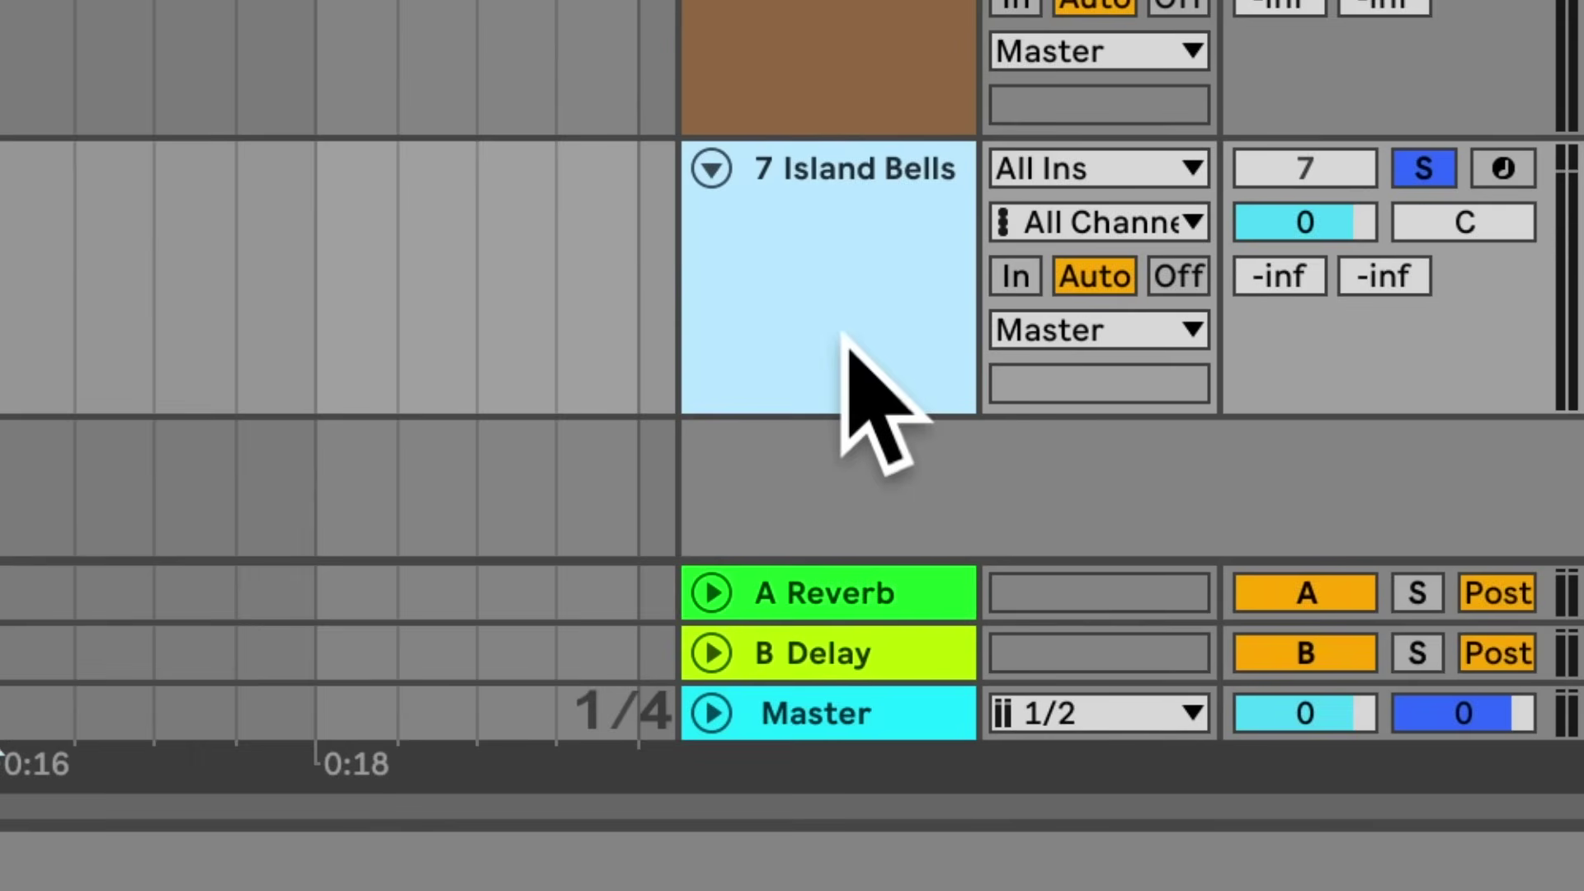
# Add an Island Bells MIDI track 8 with input from 7-Island Bells and record the arpeggio
pyautogui.hotkey('ctrl', 'shift', 't')
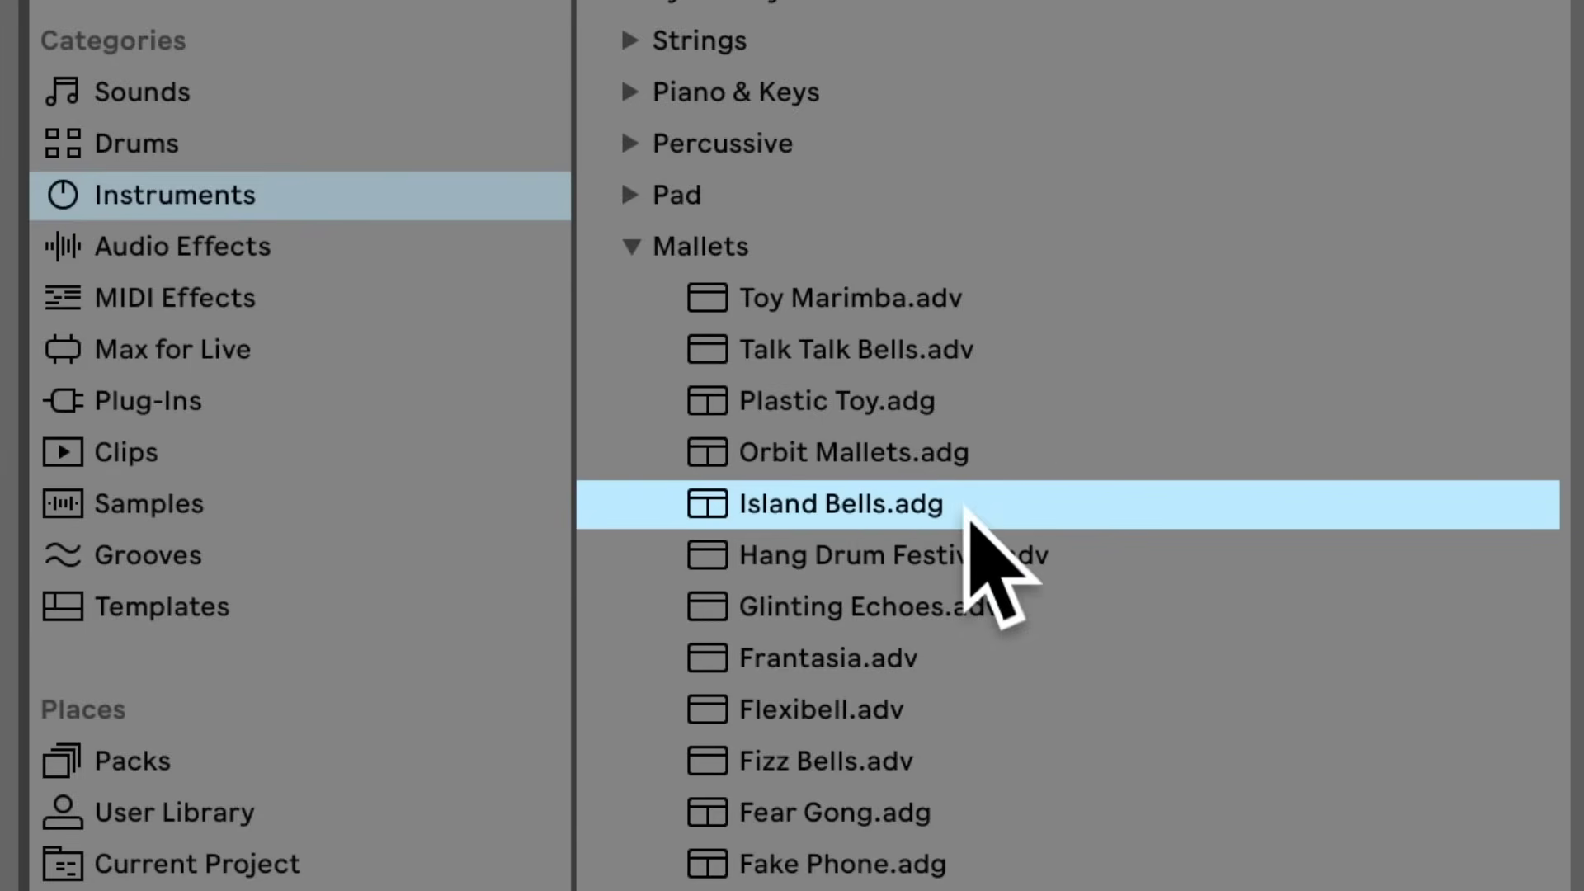
pyautogui.doubleClick(990, 566)
pyautogui.click(1097, 314)
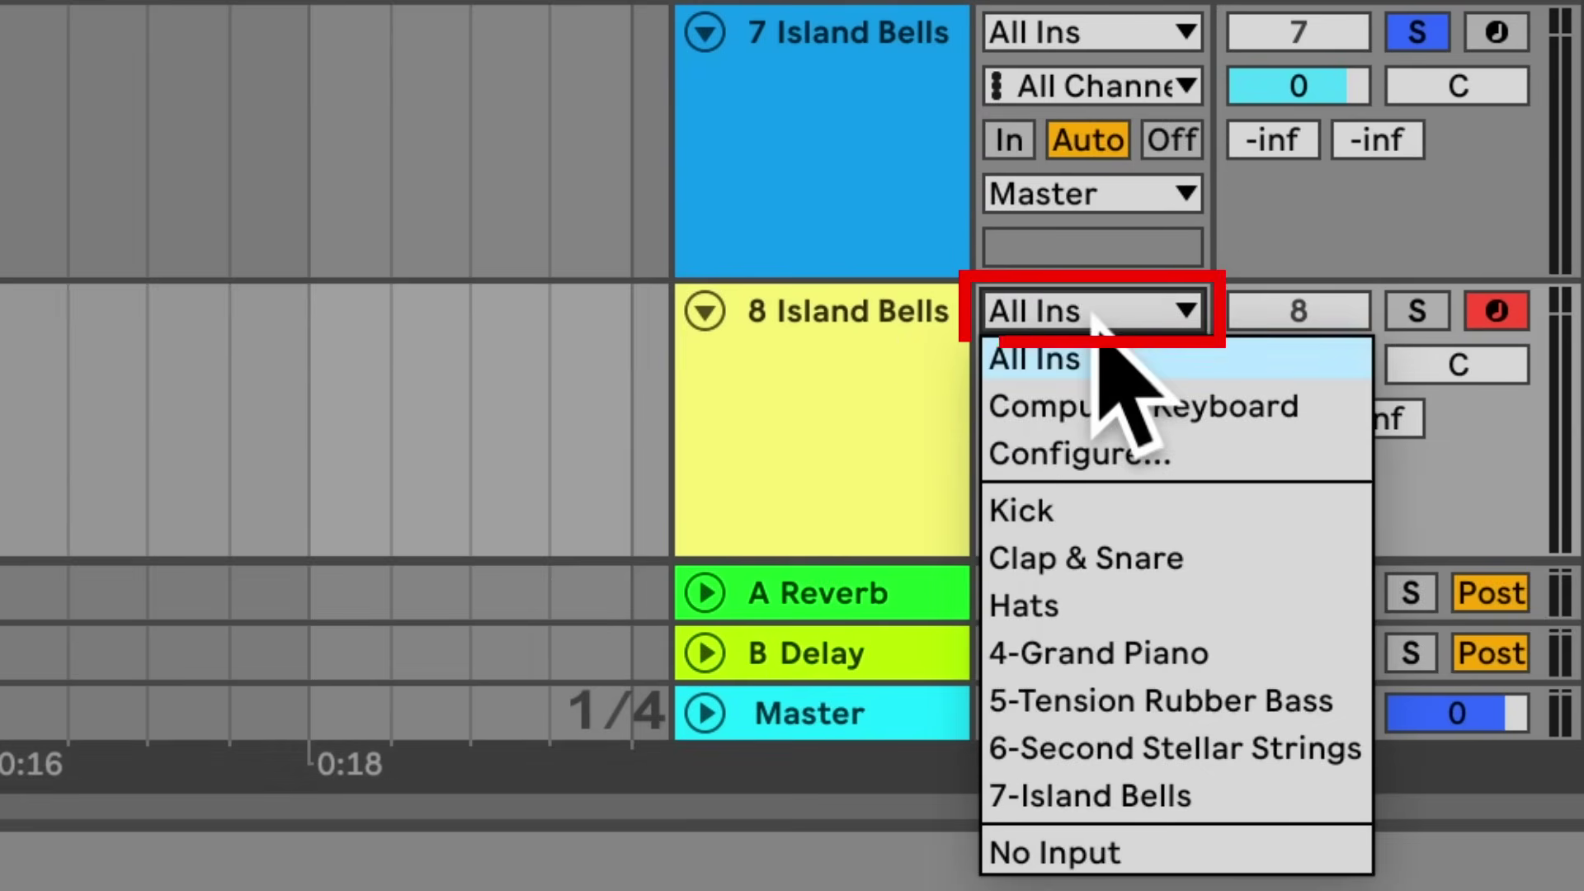
pyautogui.click(1125, 799)
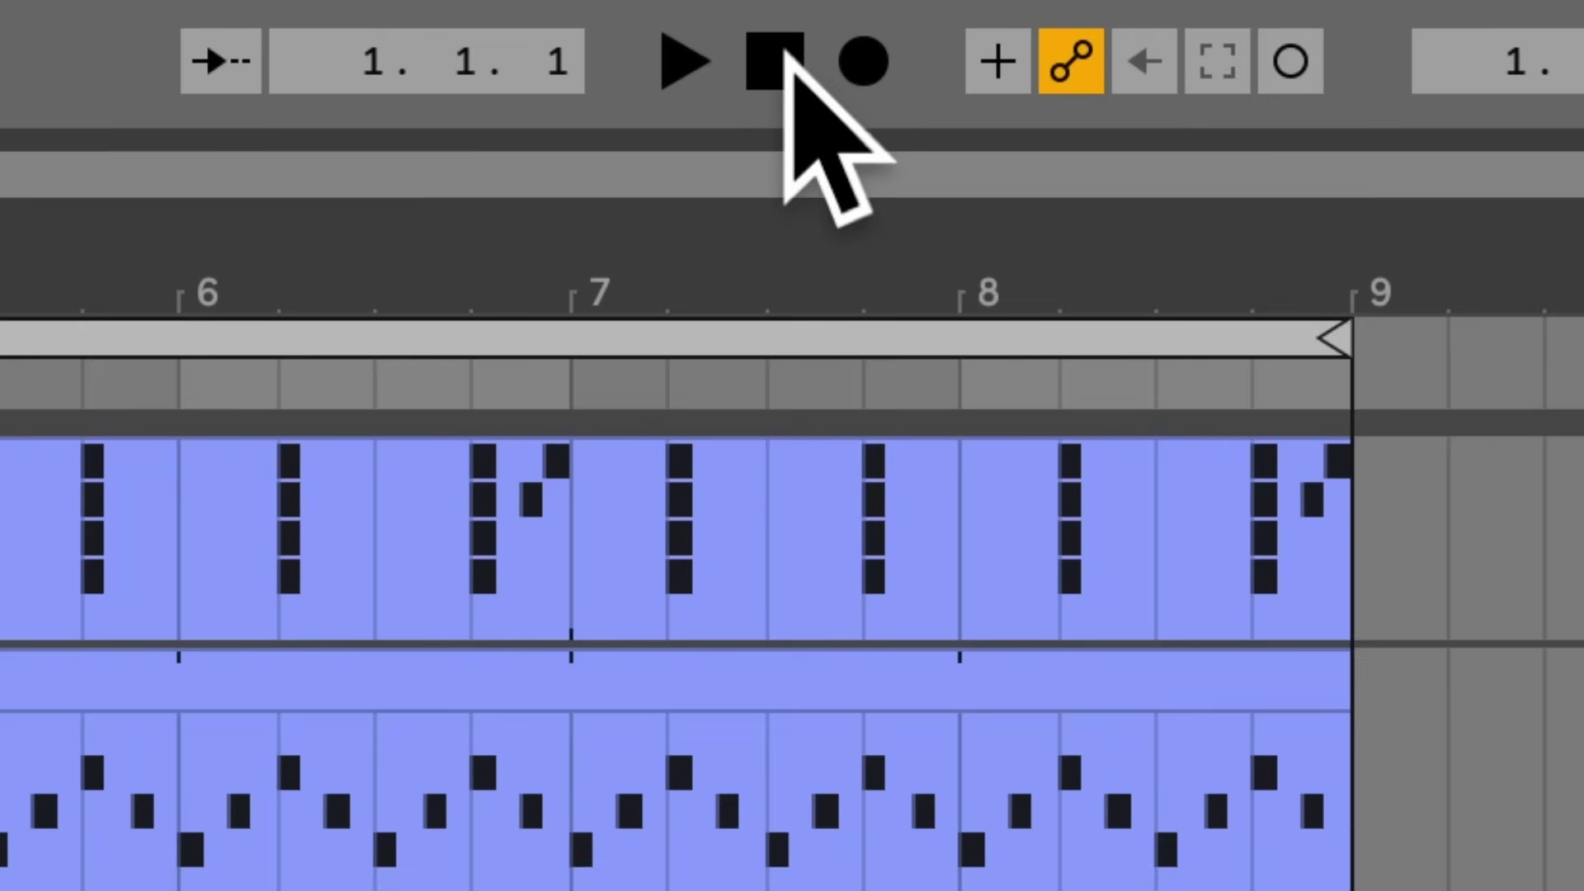
pyautogui.click(865, 78)
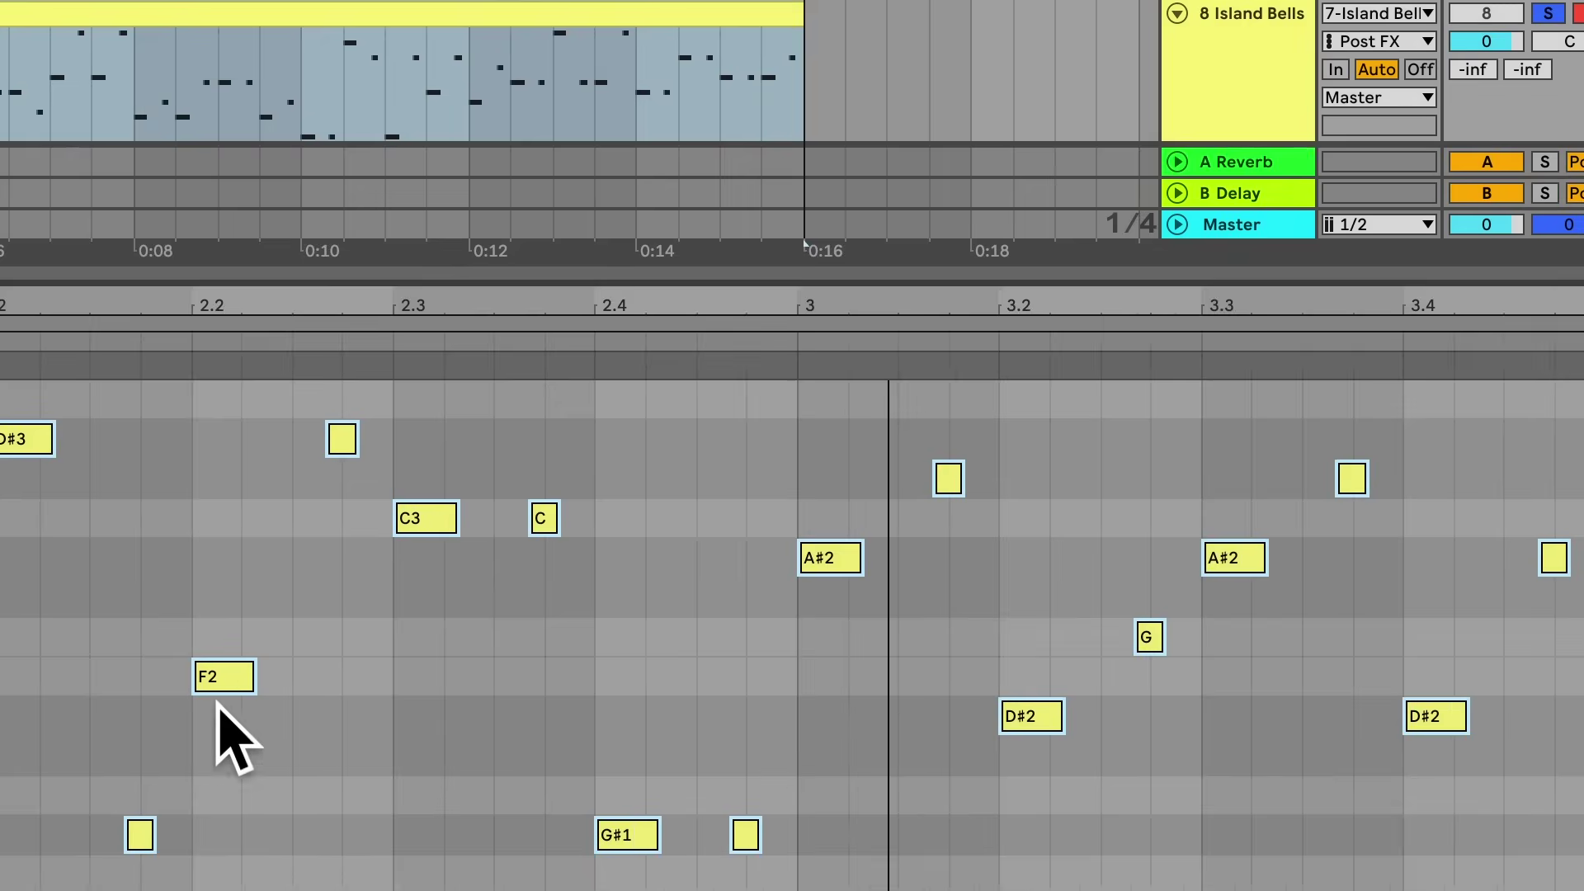
# Drag the recorded Island Bells notes on track 8 slightly to the right
pyautogui.moveTo(223, 681); pyautogui.dragTo(377, 689)
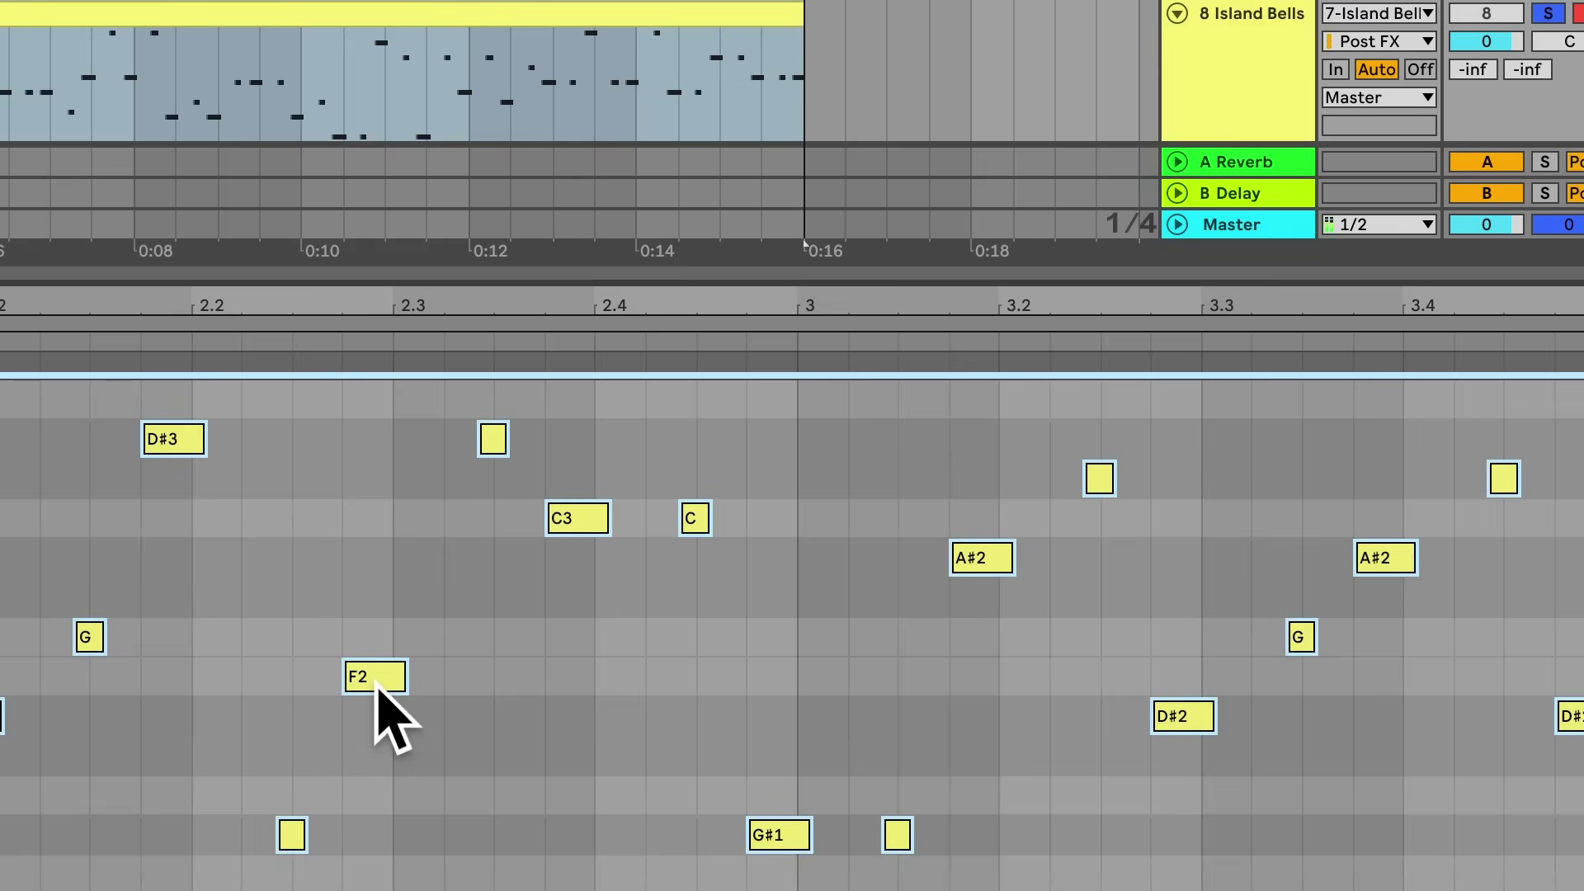